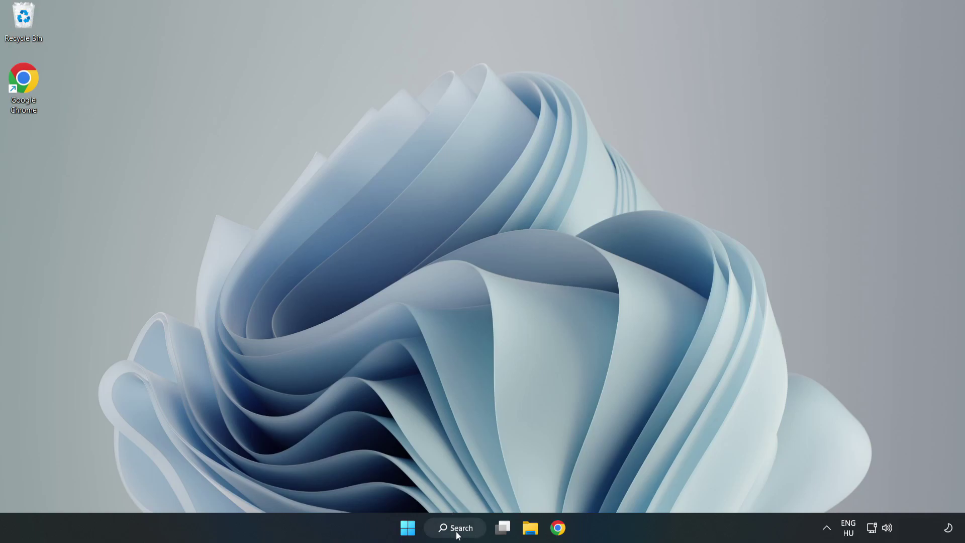
Step: Search Windows for 'device manager' so Device Manager shows as the best match
click(461, 531)
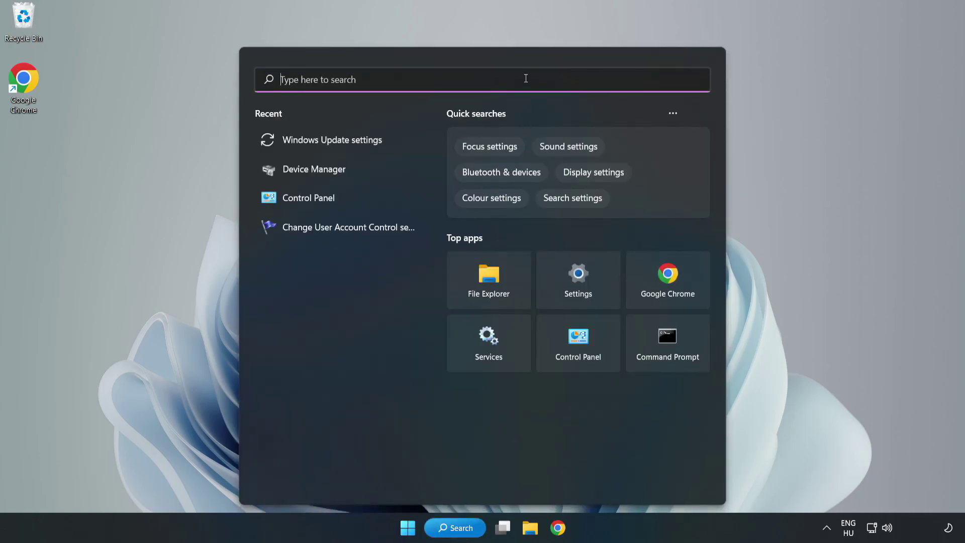
text(devi)
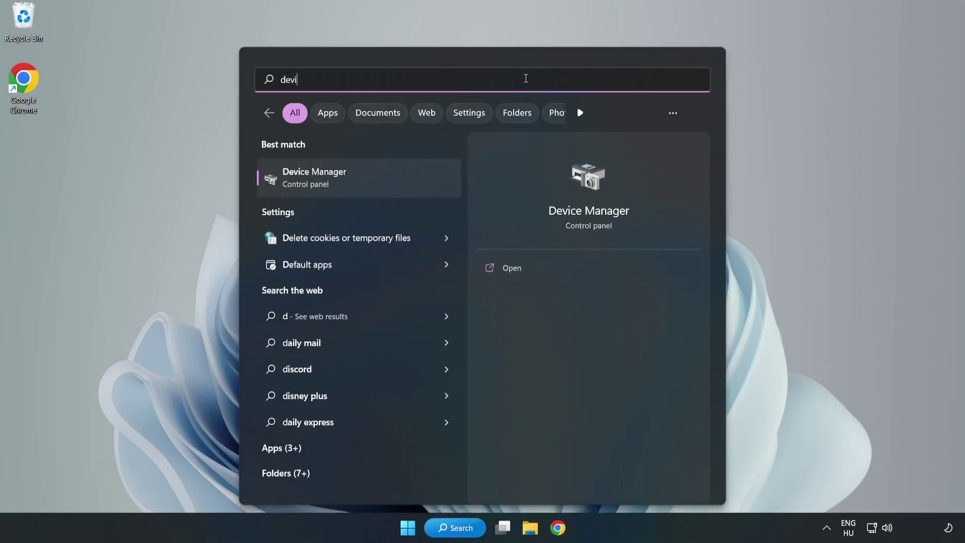
text(ce manager)
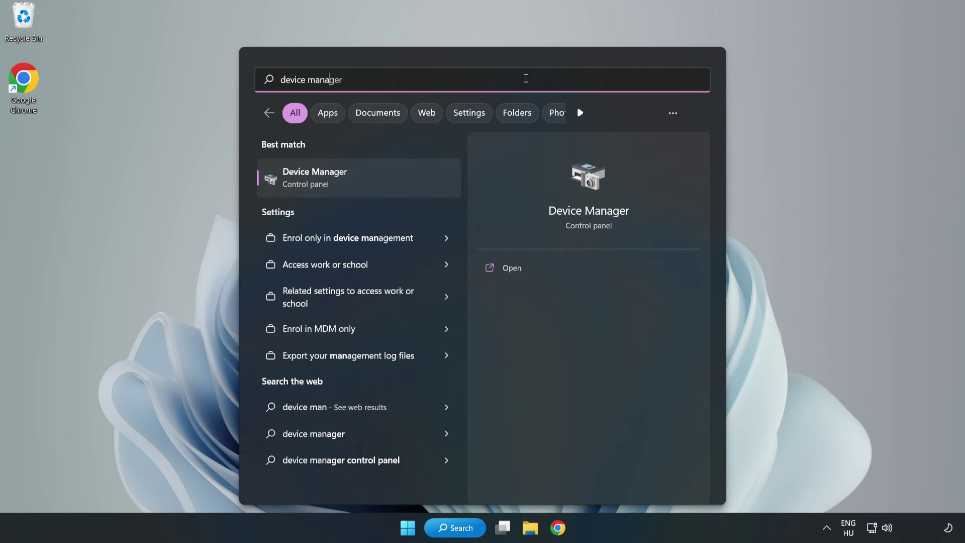
Step: Open Device Manager, expand Display adapters and select VMware SVGA 3D
click(360, 186)
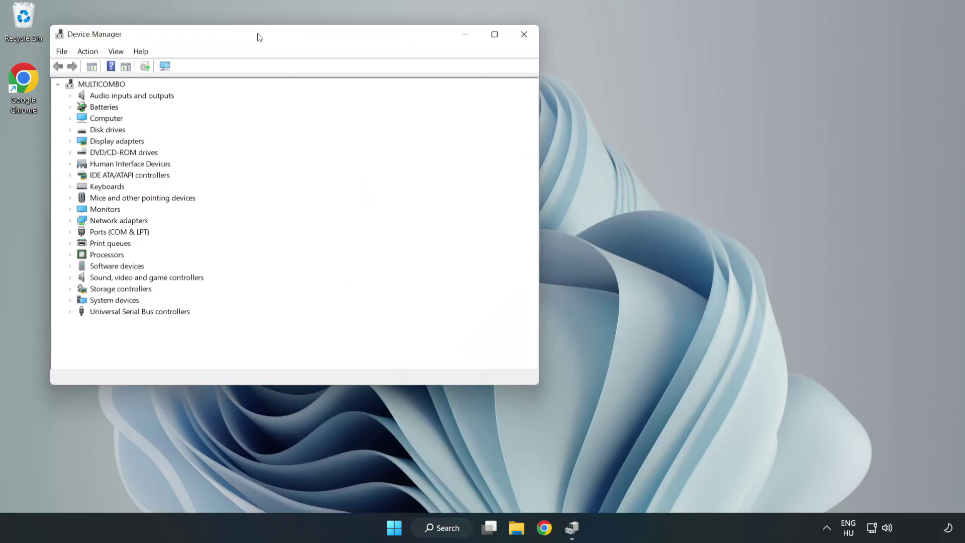
drag(257, 37, 429, 87)
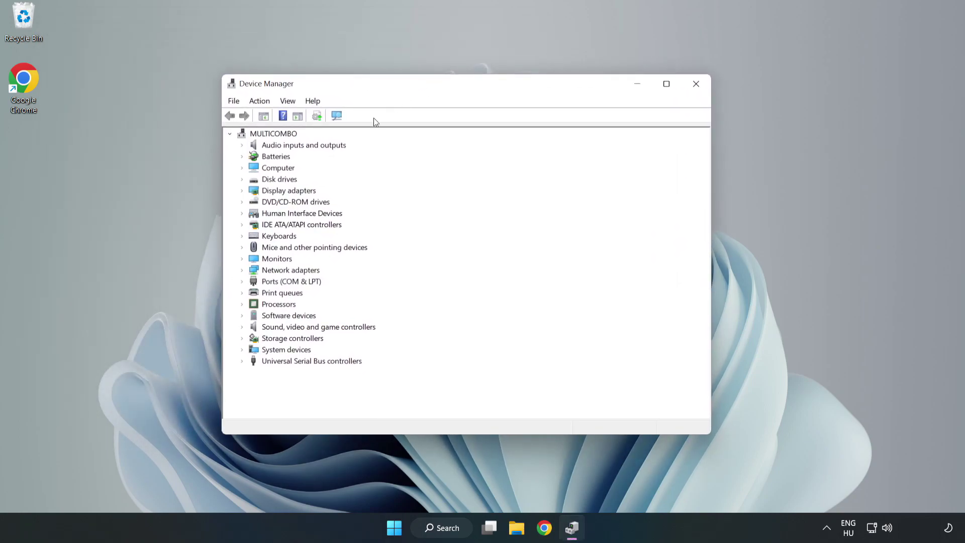
click(259, 192)
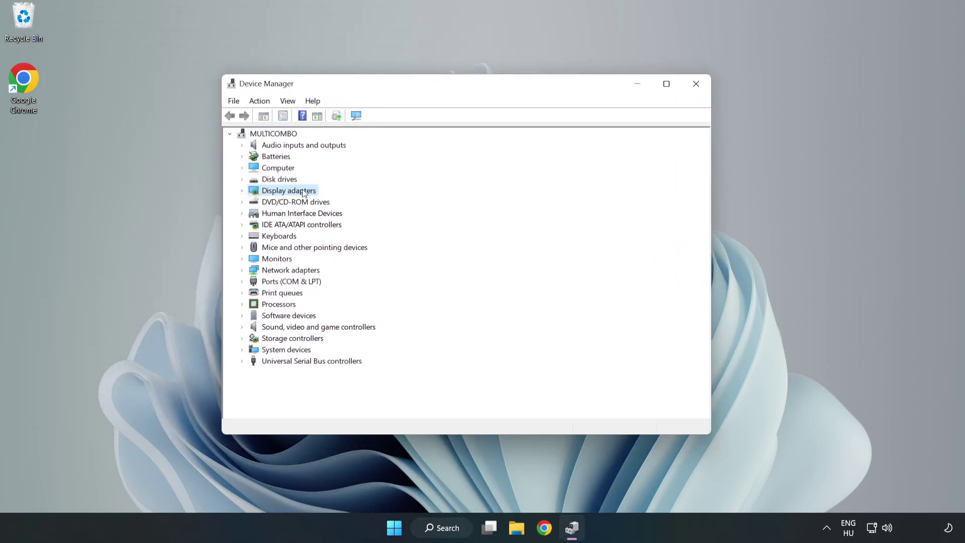
click(242, 194)
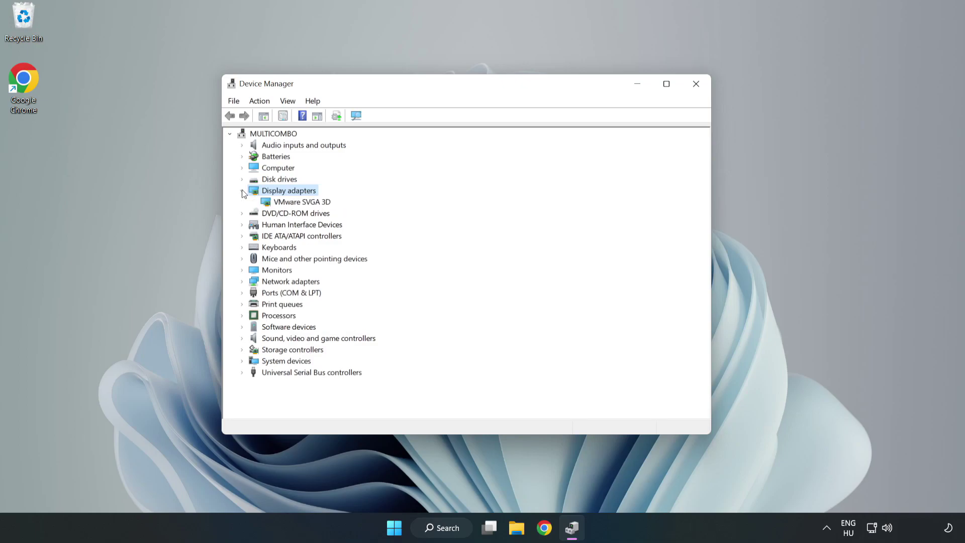
key(Down)
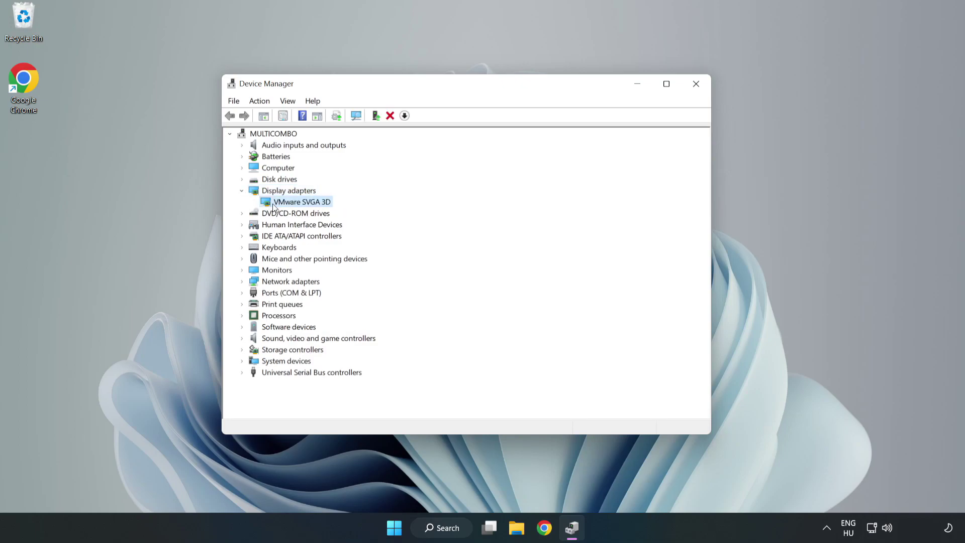
Step: Search automatically for a newer VMware SVGA 3D driver, then close Device Manager
right_click(300, 205)
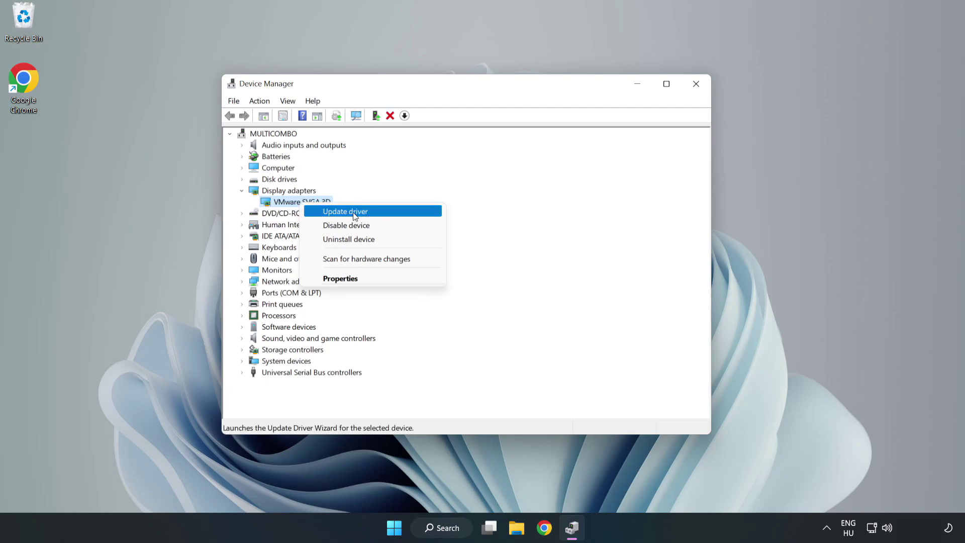
click(375, 216)
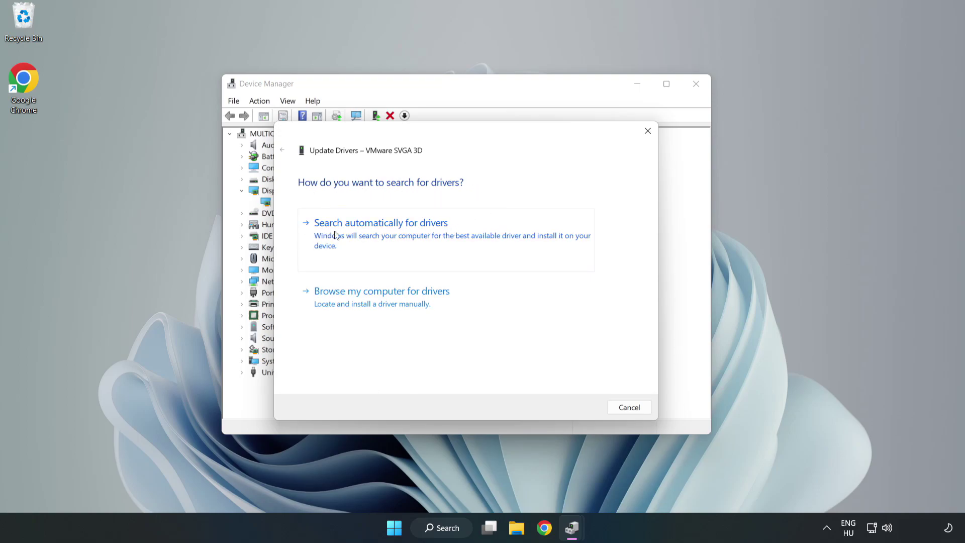
click(384, 235)
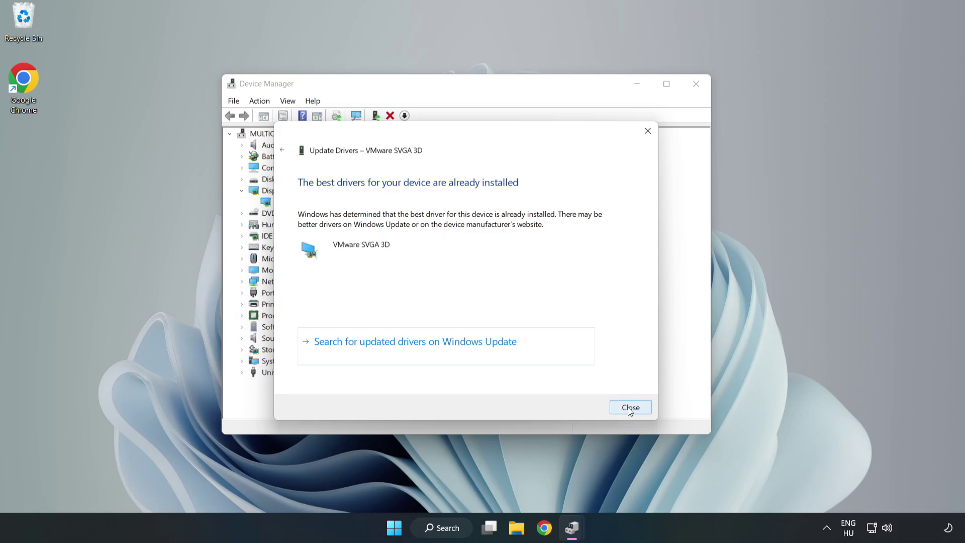
click(630, 408)
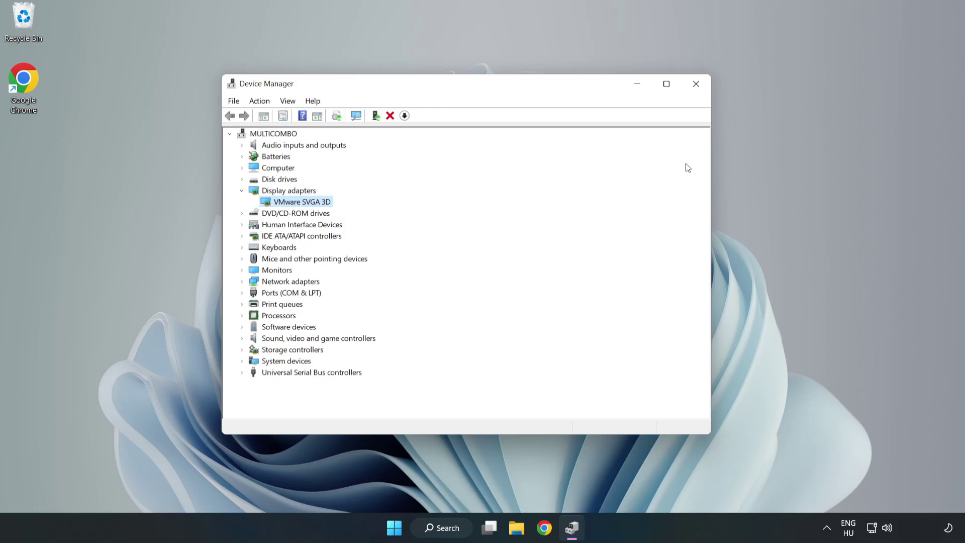
click(698, 89)
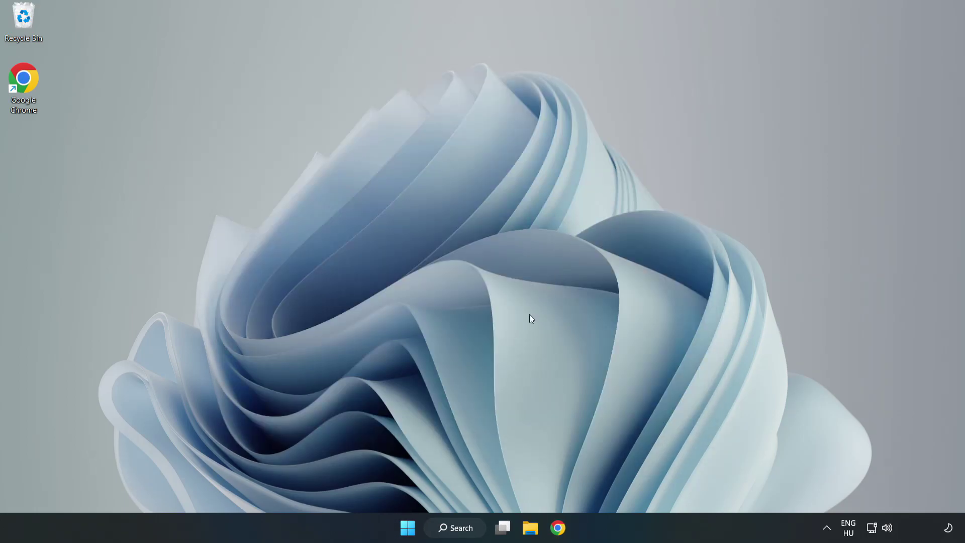
Step: Search 'updates', check for updates in Windows Update maximized, then close Settings
click(458, 530)
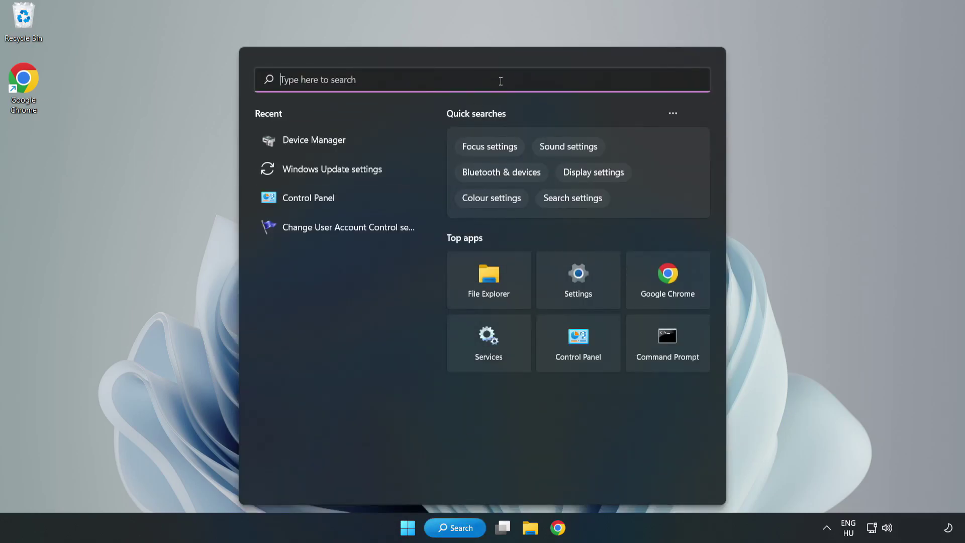
text(updates)
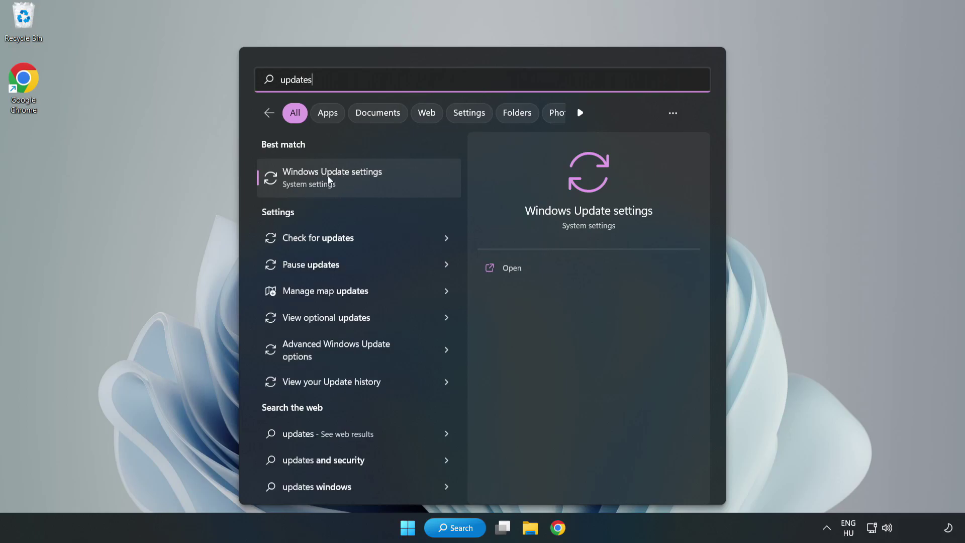
click(343, 179)
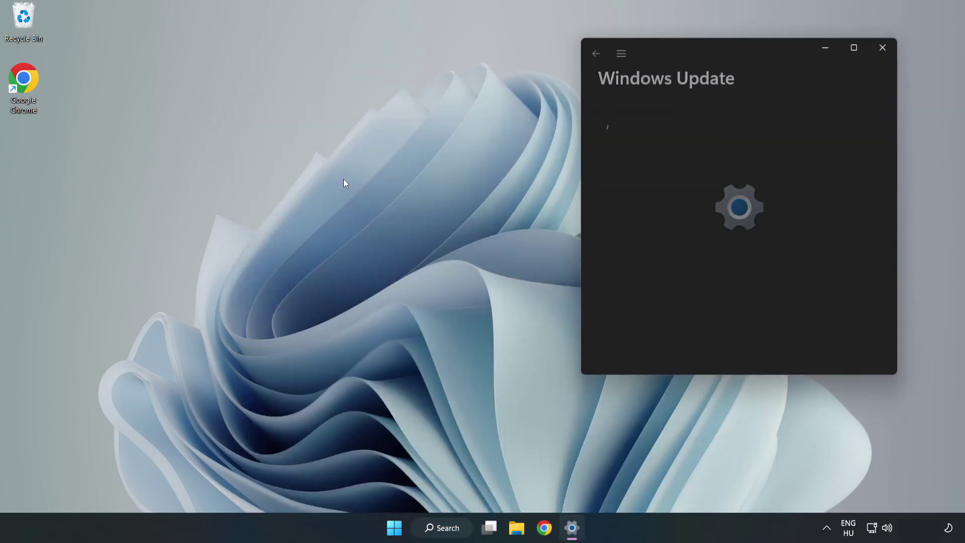
click(857, 45)
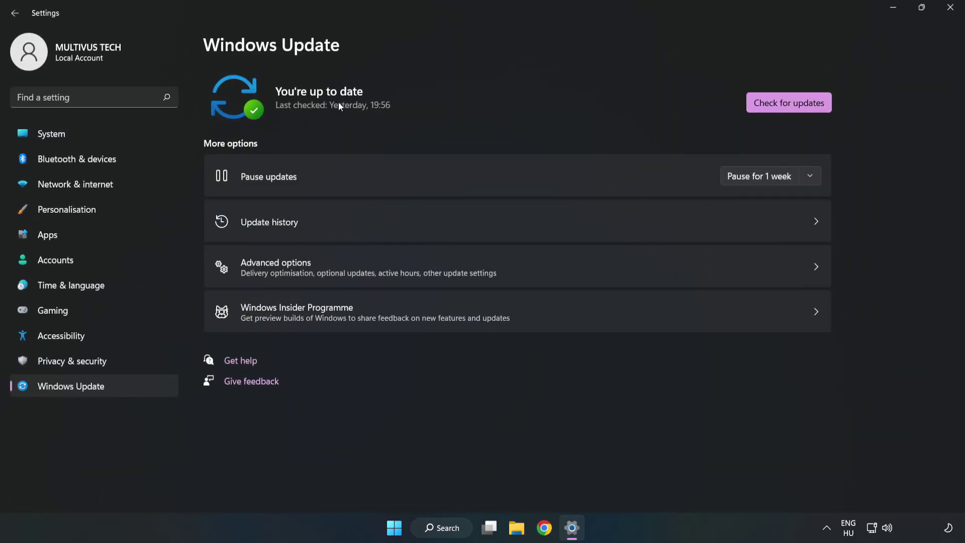
click(787, 105)
click(954, 14)
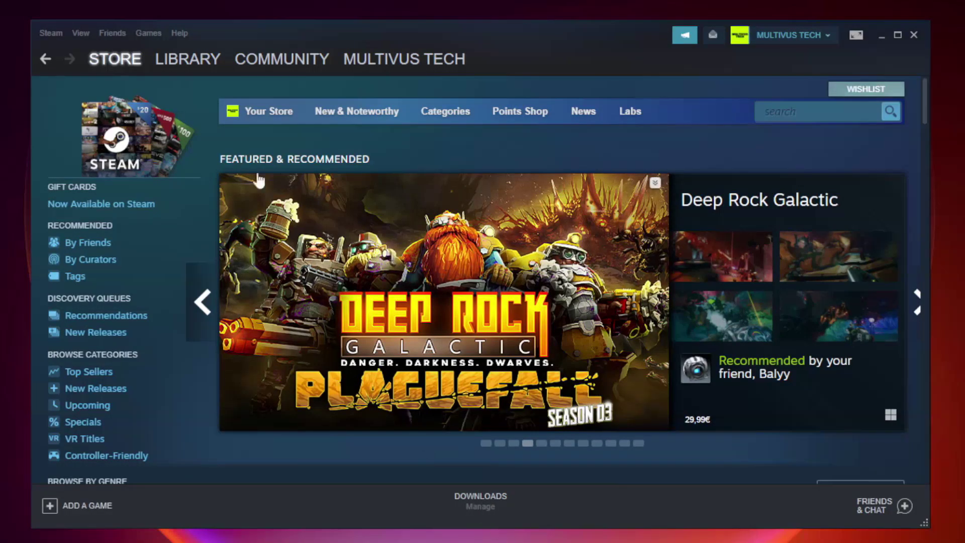
Step: Verify the integrity of Unturned's local files from its Properties in the Steam library
mouse_move(161, 63)
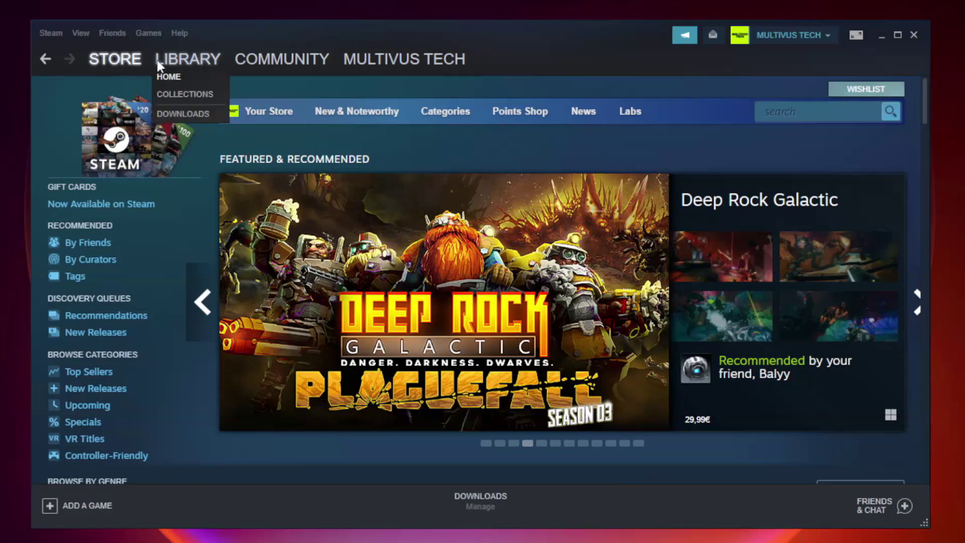
click(195, 64)
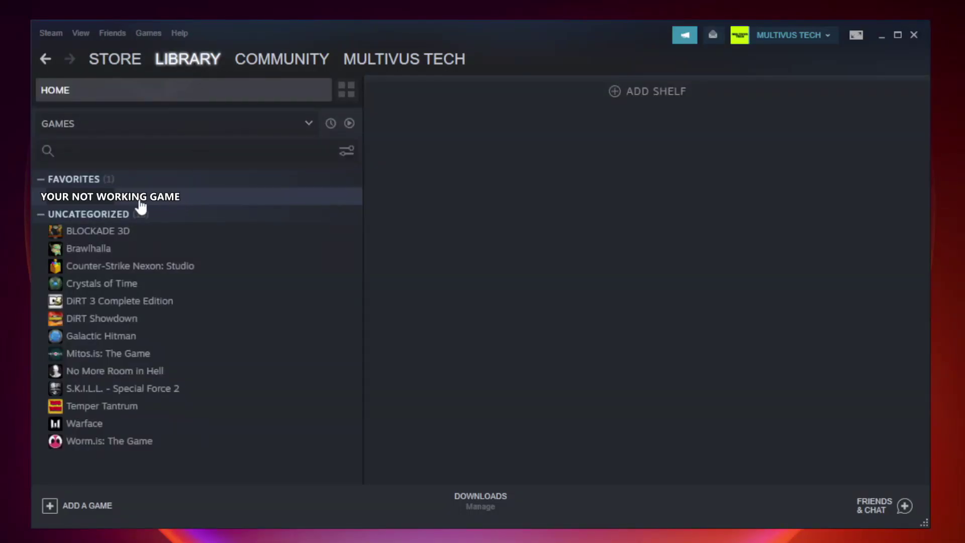
right_click(209, 200)
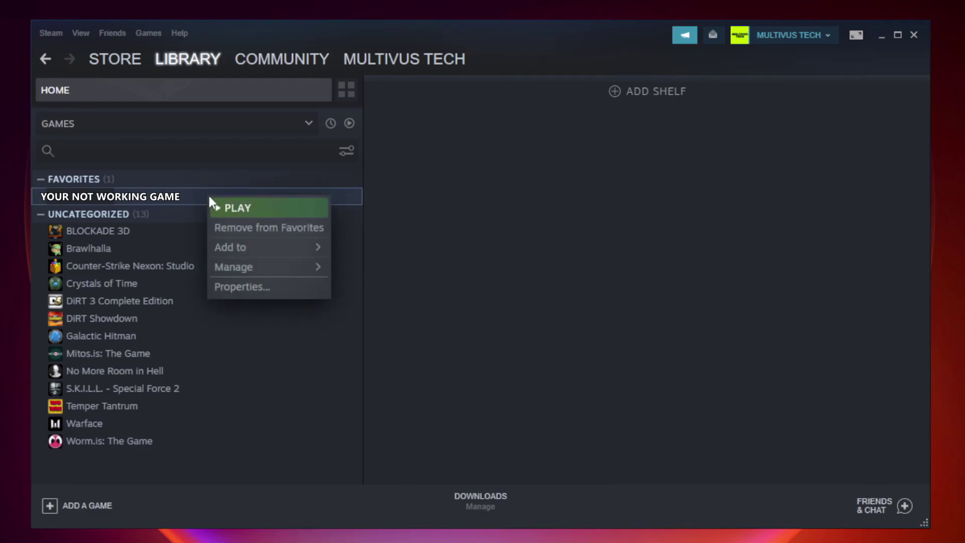
click(266, 286)
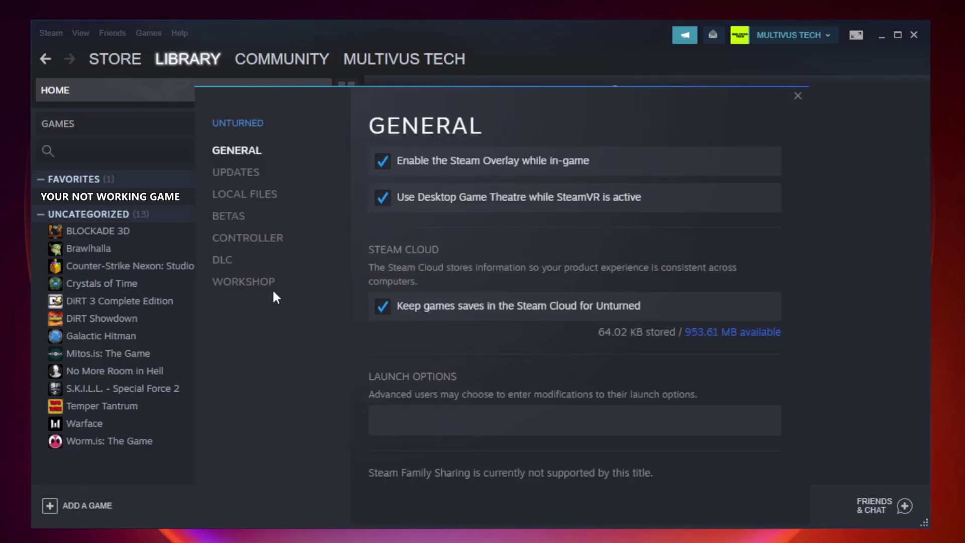
click(257, 201)
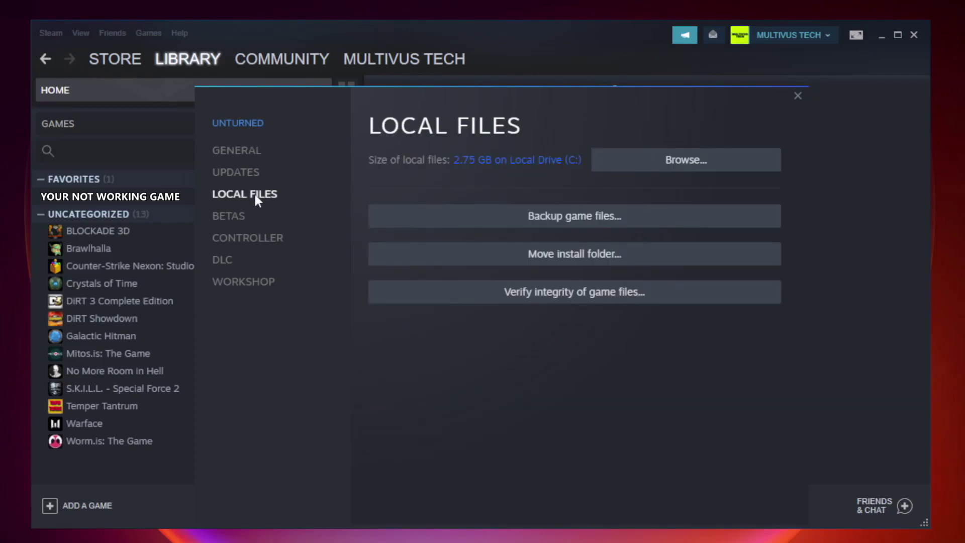
click(584, 297)
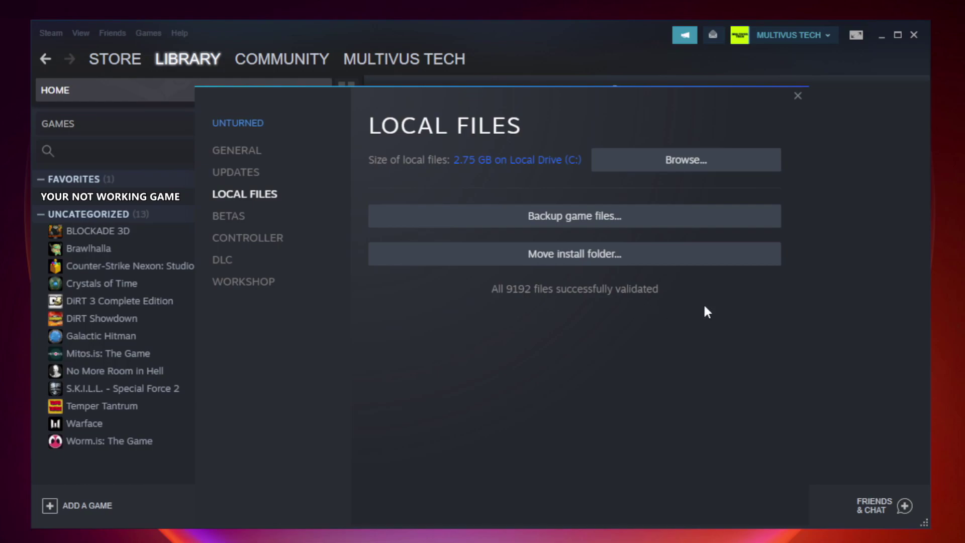
Step: Open the game's install folder and the YOUR NOT WORKING GAME shortcut's Properties
click(690, 174)
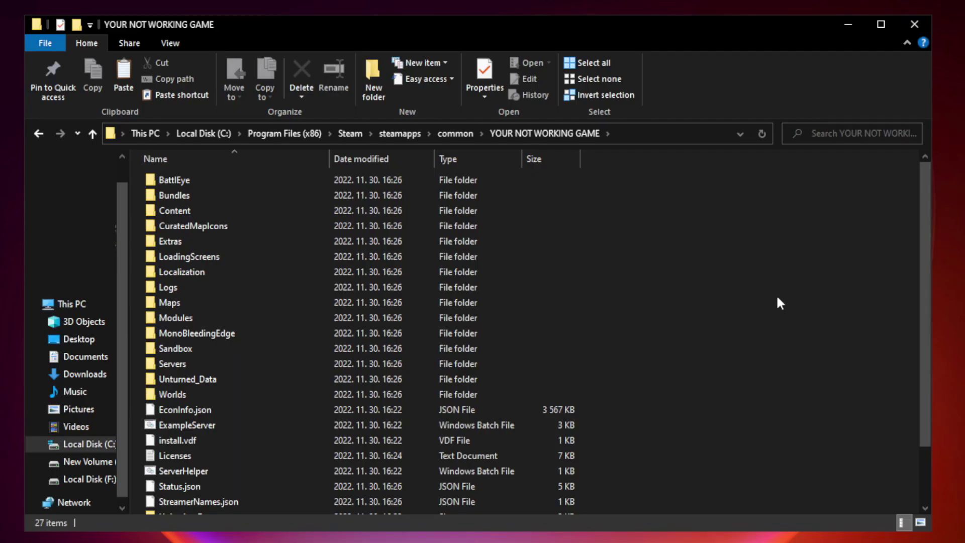
drag(926, 264, 927, 346)
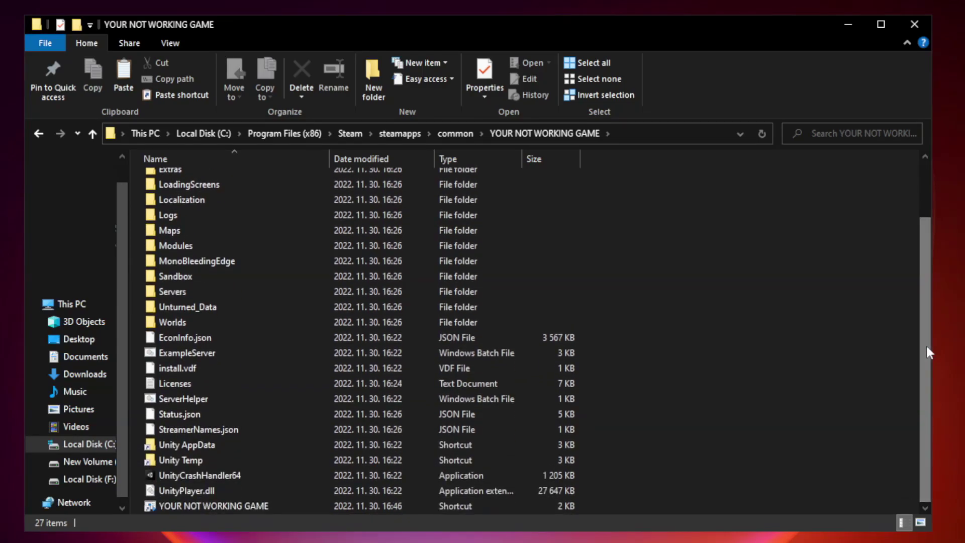
click(384, 505)
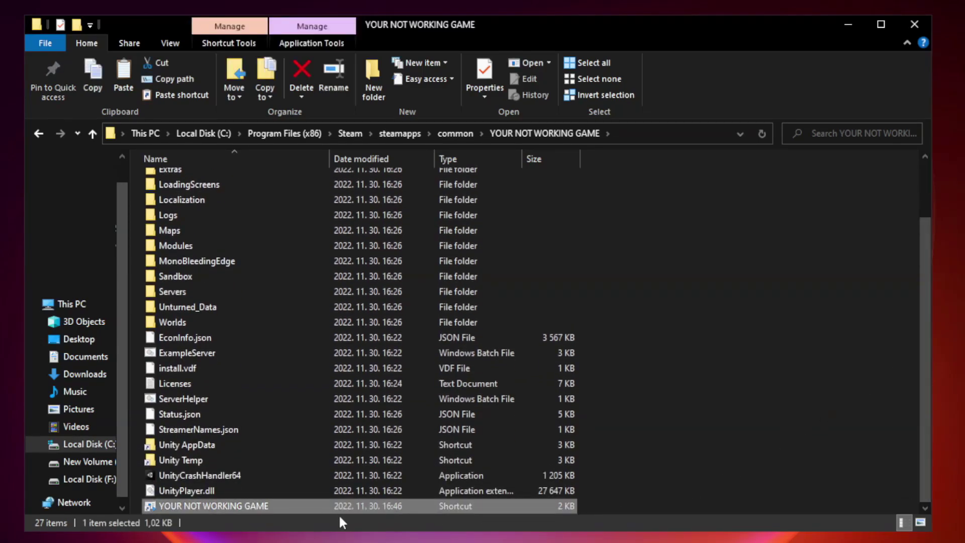
right_click(327, 502)
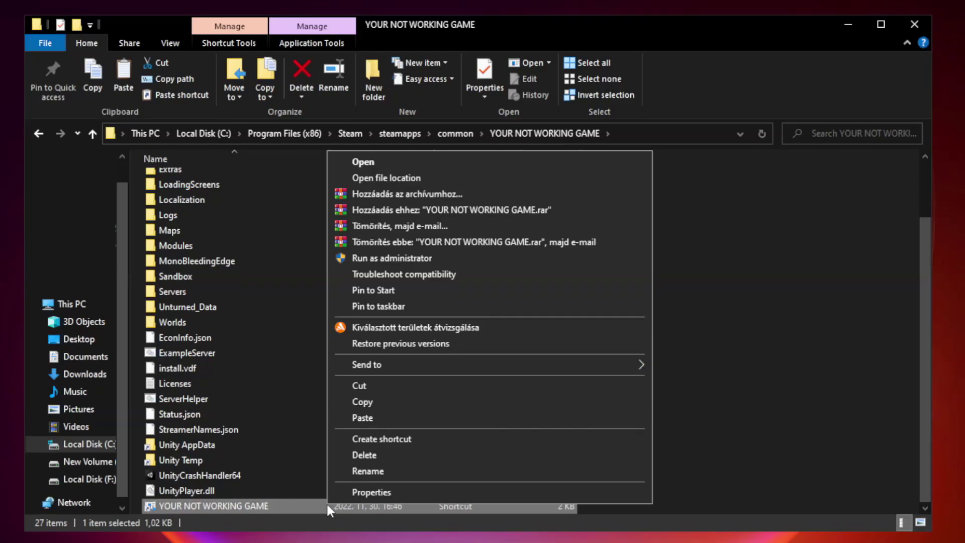
click(486, 494)
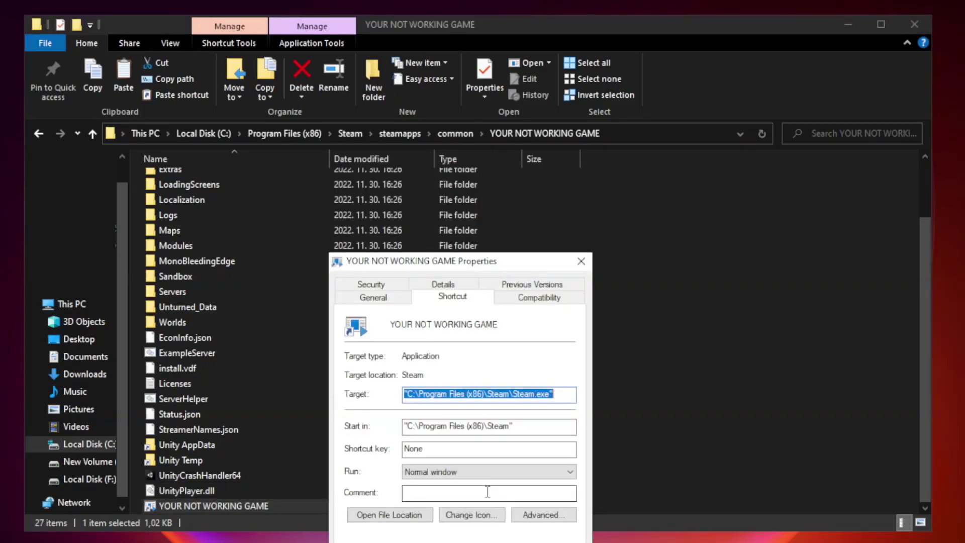
drag(479, 266, 479, 108)
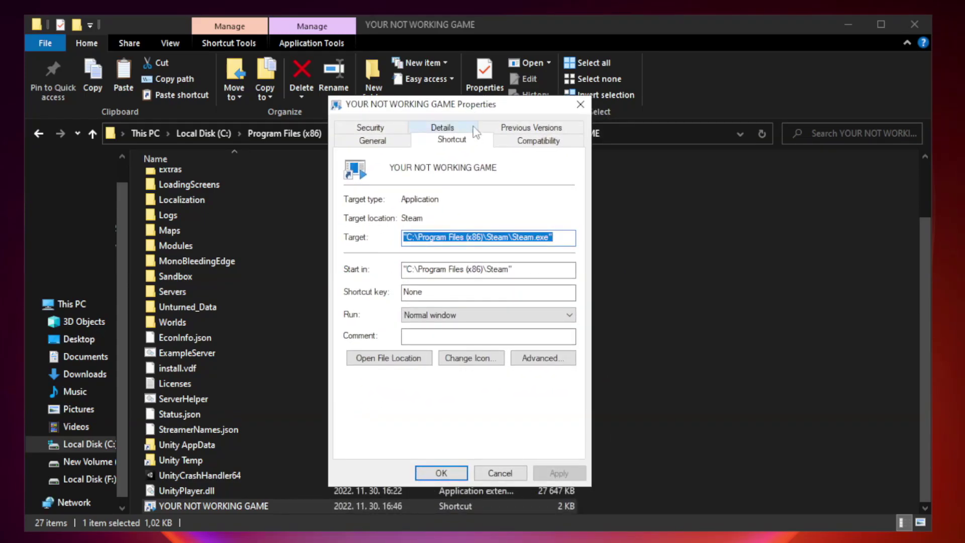
Step: Set Windows 8 compatibility mode, disable fullscreen optimizations, run as administrator, and apply
click(537, 141)
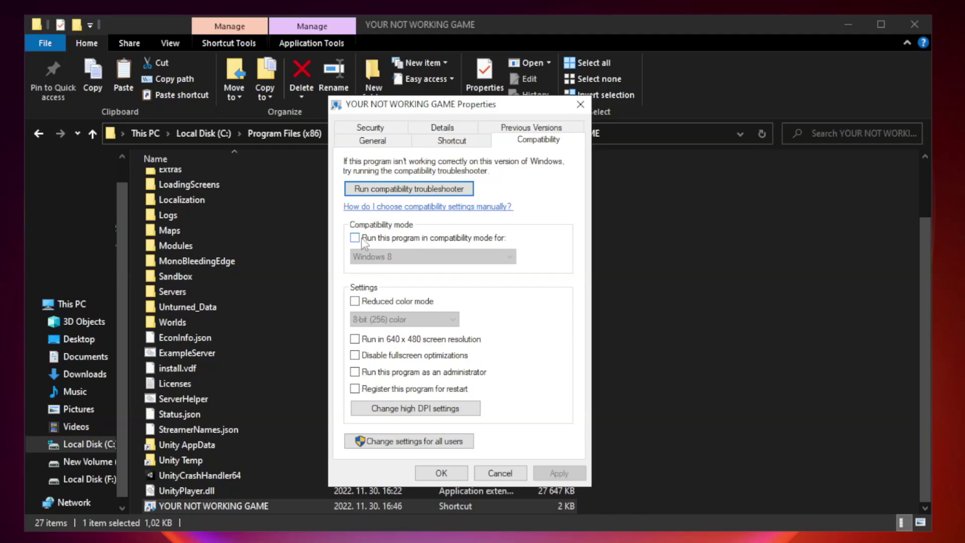
click(385, 241)
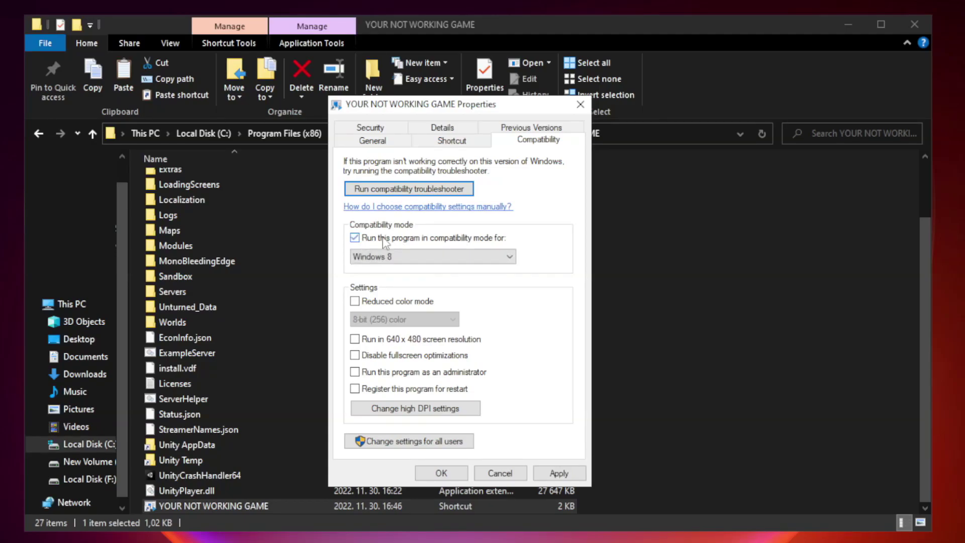
click(434, 258)
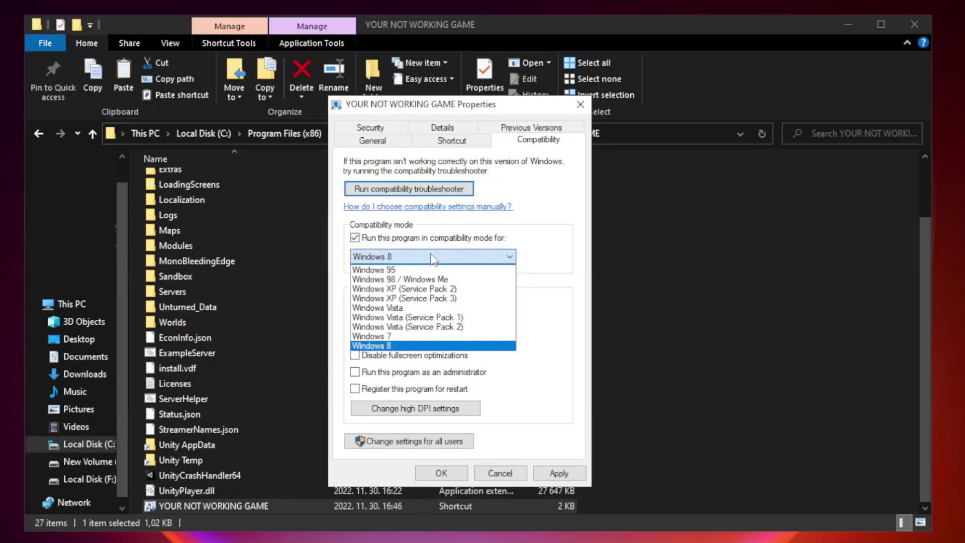
click(408, 347)
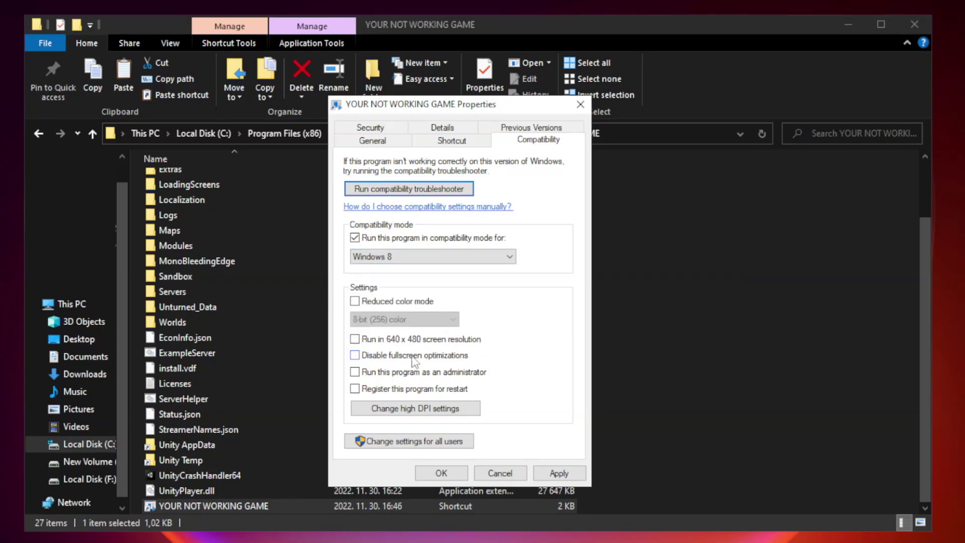
click(377, 358)
click(381, 380)
click(560, 472)
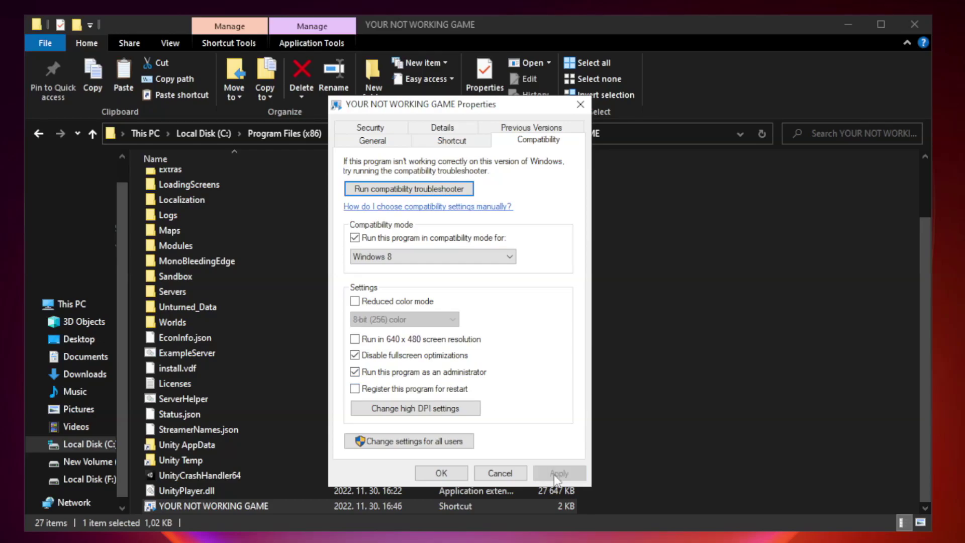
click(441, 474)
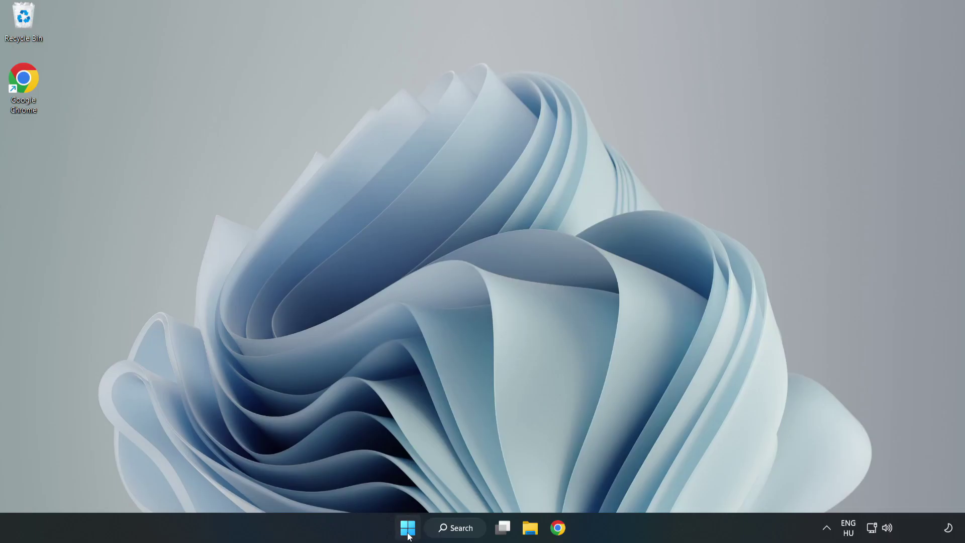
Step: Bring up the Win+X system tools menu from the Start button
right_click(411, 533)
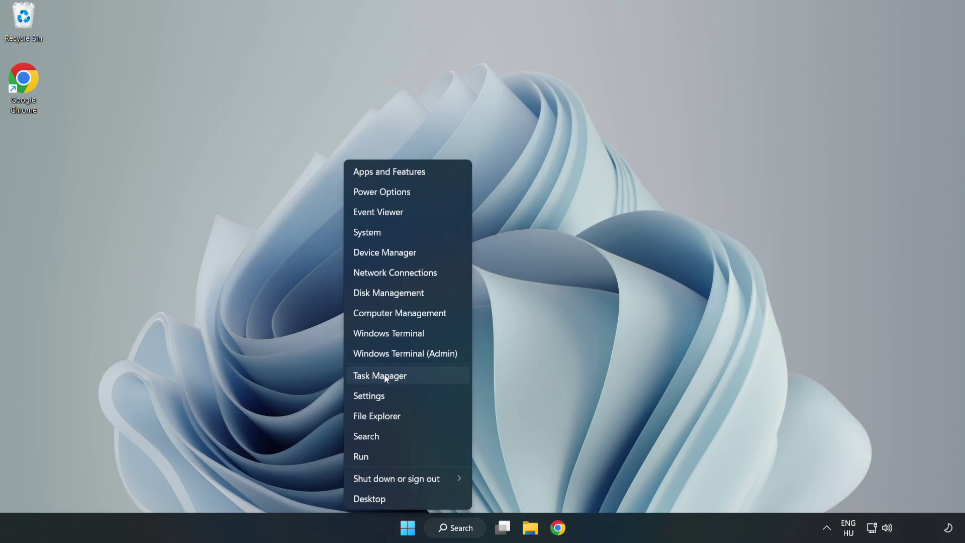
Step: Disable Cortana, Microsoft Edge, Microsoft Teams and Phone Link startup entries in Task Manager
click(407, 378)
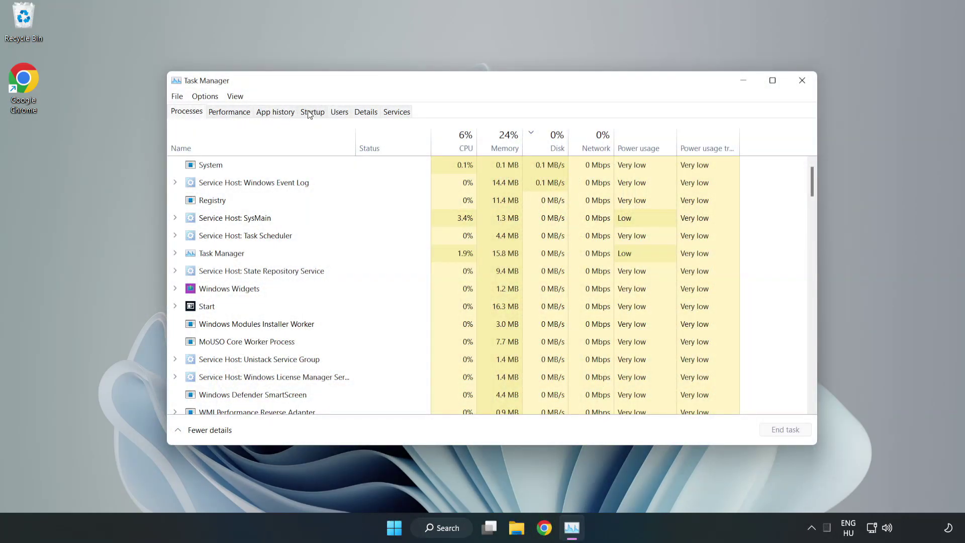
click(316, 118)
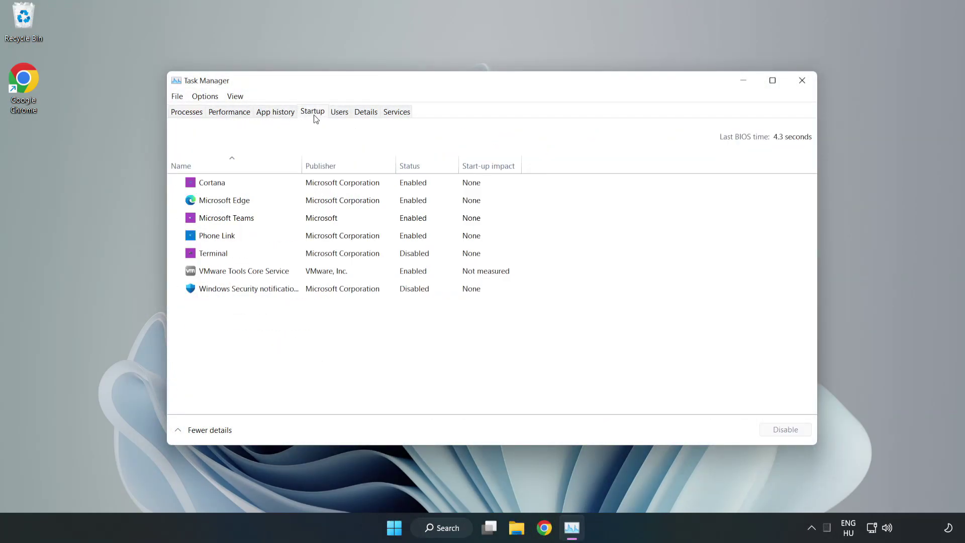
click(332, 186)
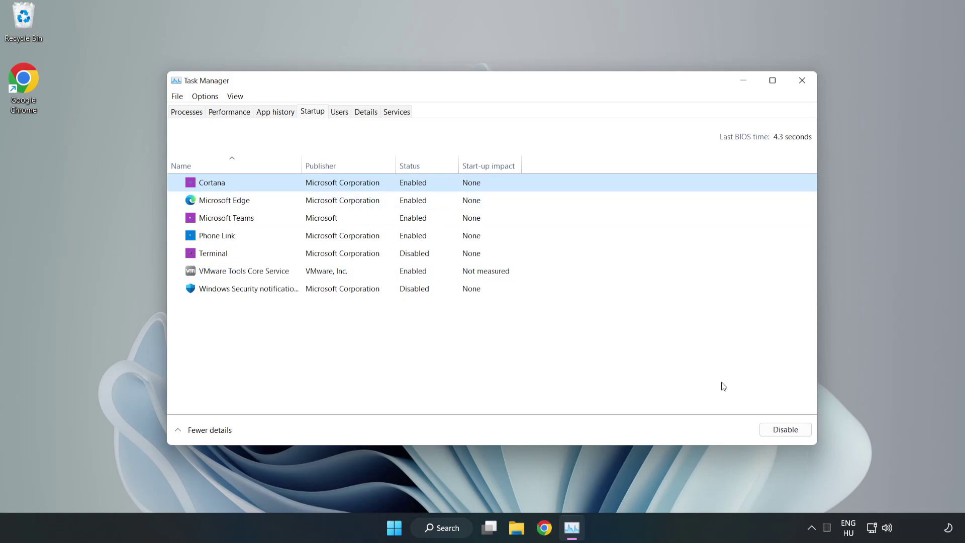
click(780, 433)
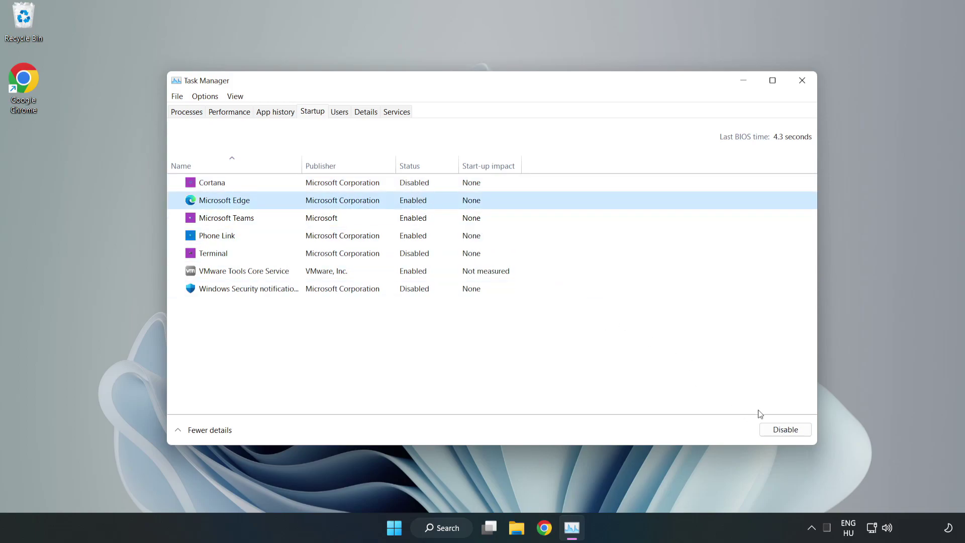
click(784, 428)
click(331, 221)
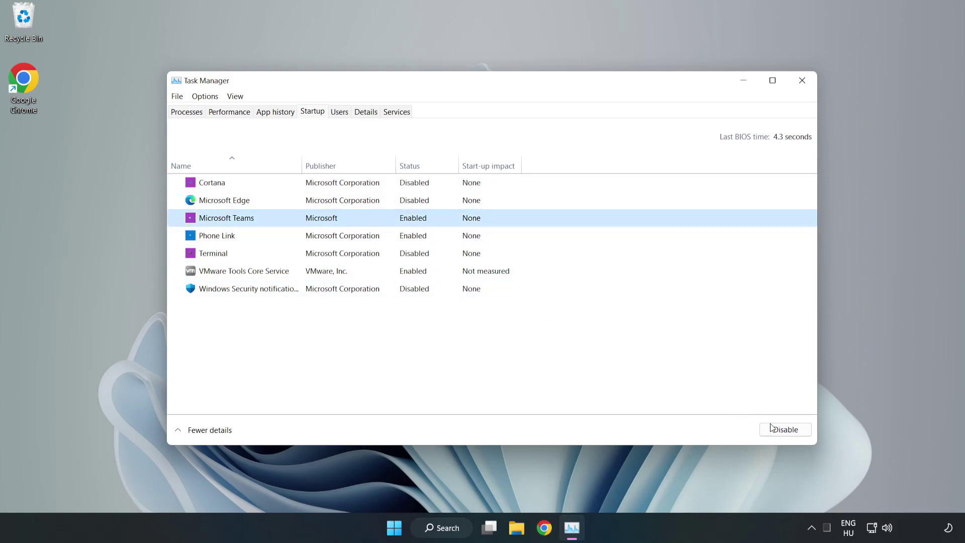
click(772, 428)
click(321, 237)
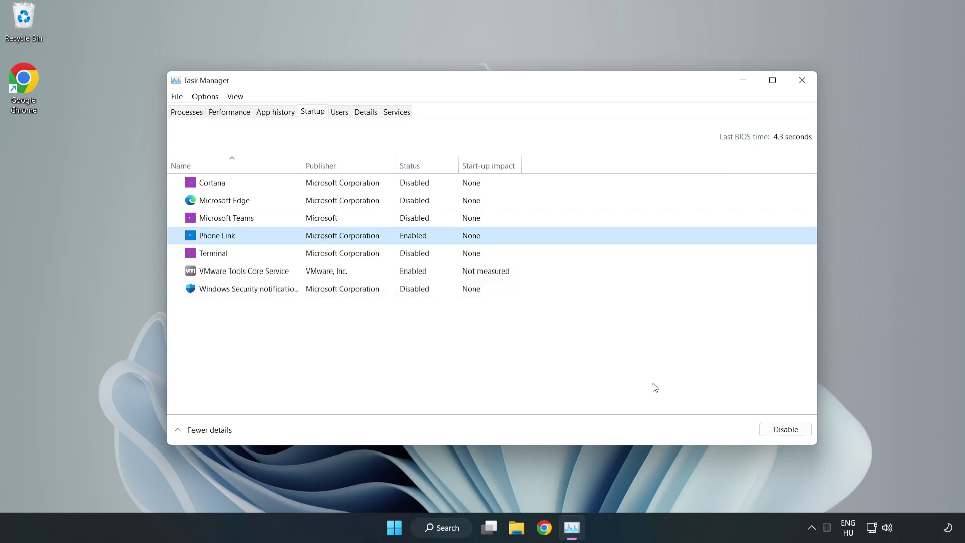
click(792, 430)
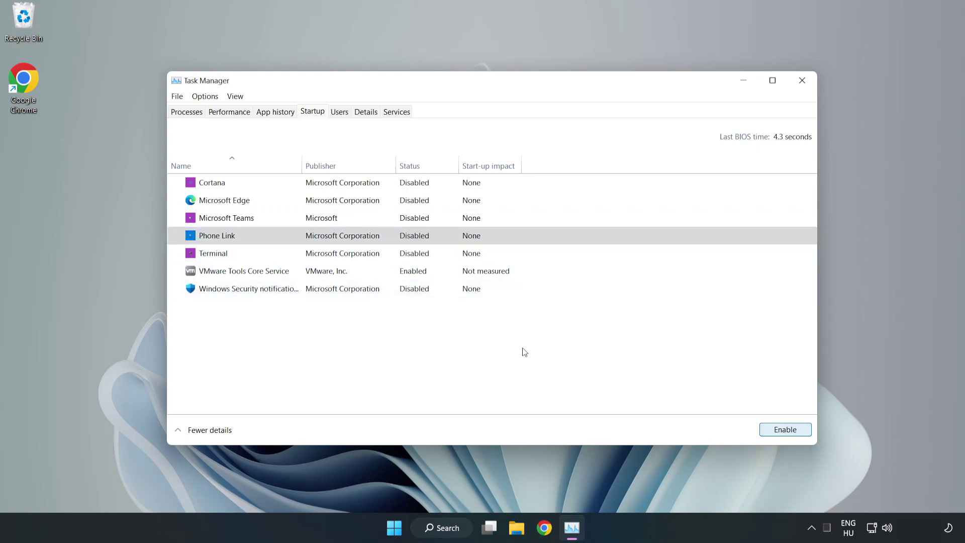
click(802, 81)
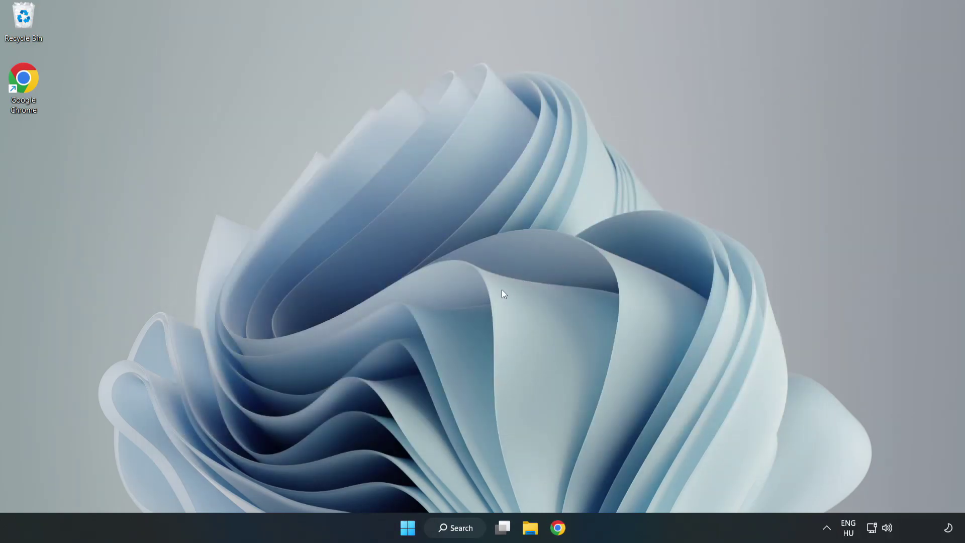
Step: Restore Chrome and download dxwebsetup.exe from the DirectX End-User Runtime page
click(557, 528)
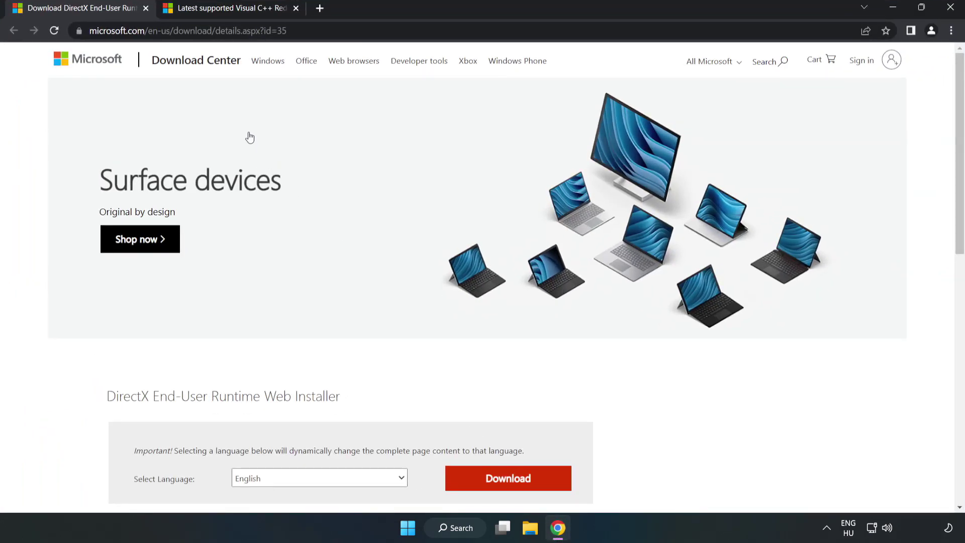
click(282, 31)
drag(286, 31, 167, 31)
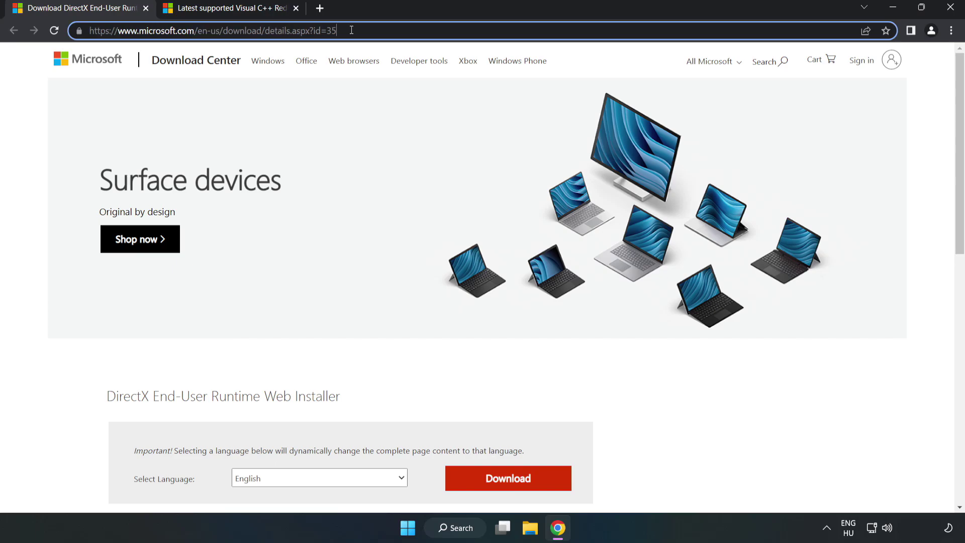
click(38, 114)
scroll(545, 334, down, 3)
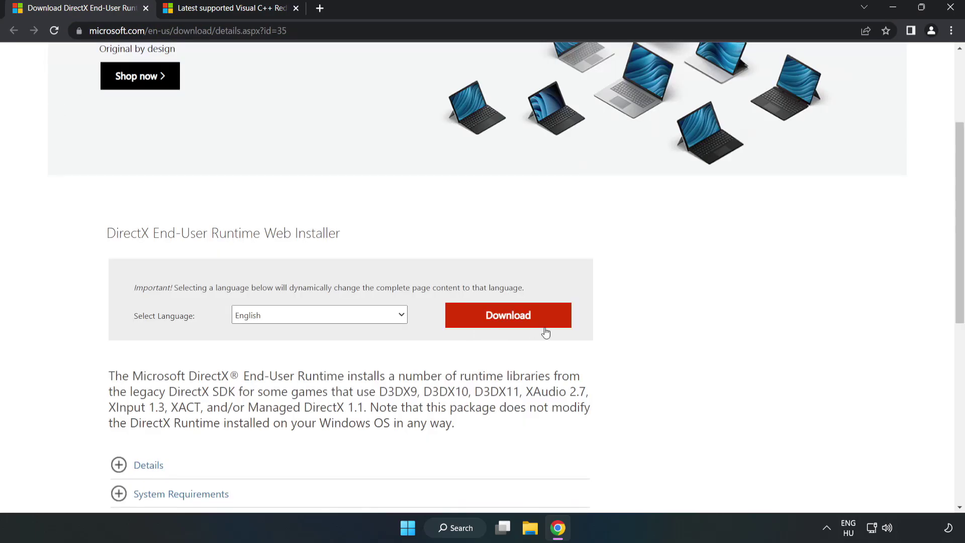
click(512, 321)
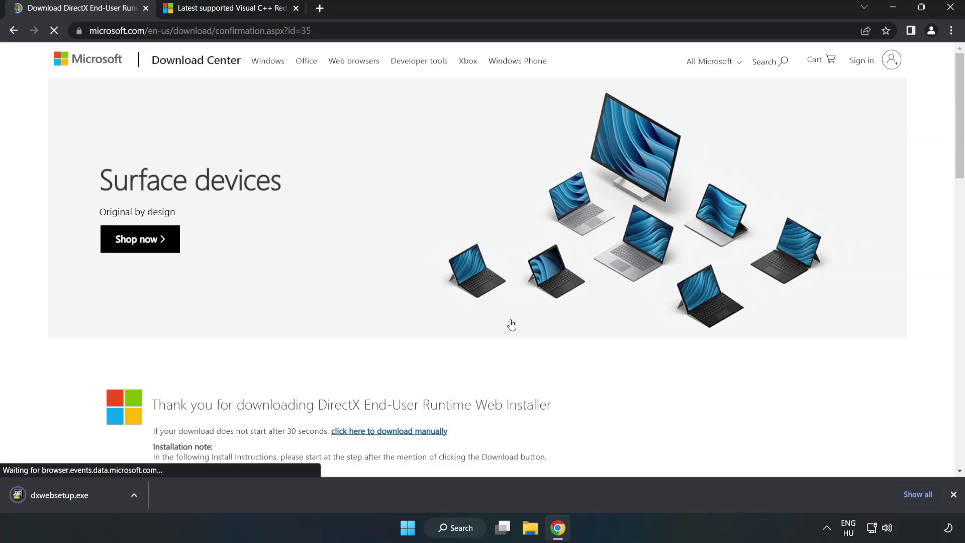
Step: Run dxwebsetup.exe, accept the licence, decline the Bing Bar and finish setup
click(71, 496)
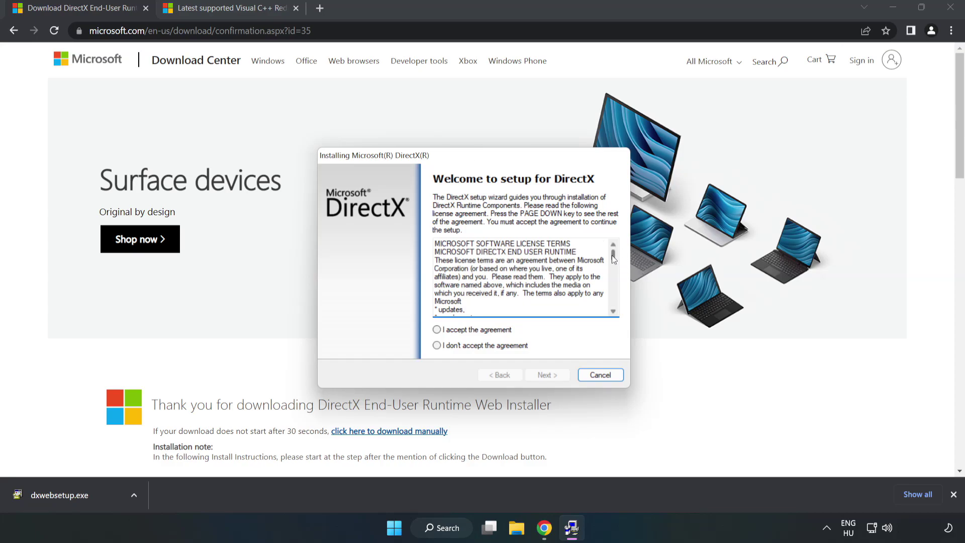
drag(614, 254, 606, 317)
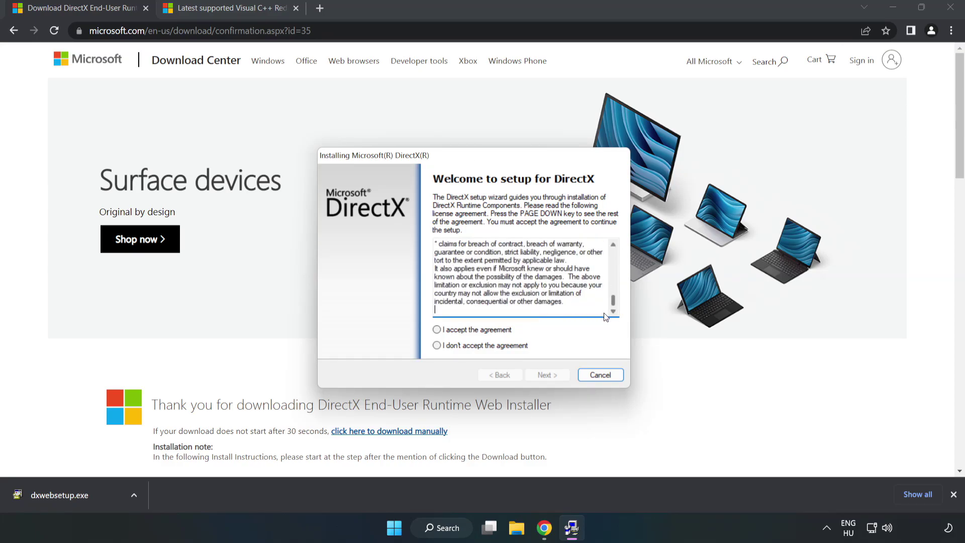
click(445, 331)
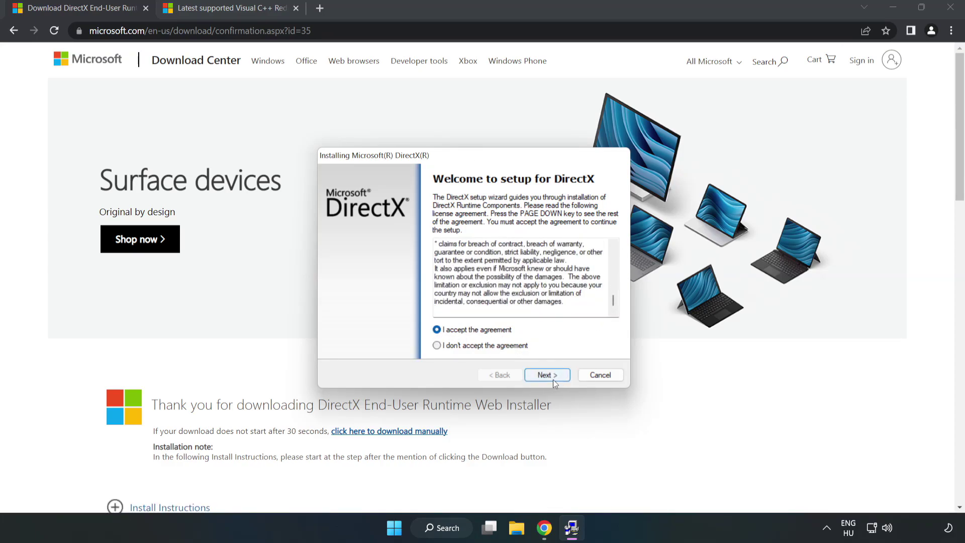
click(546, 375)
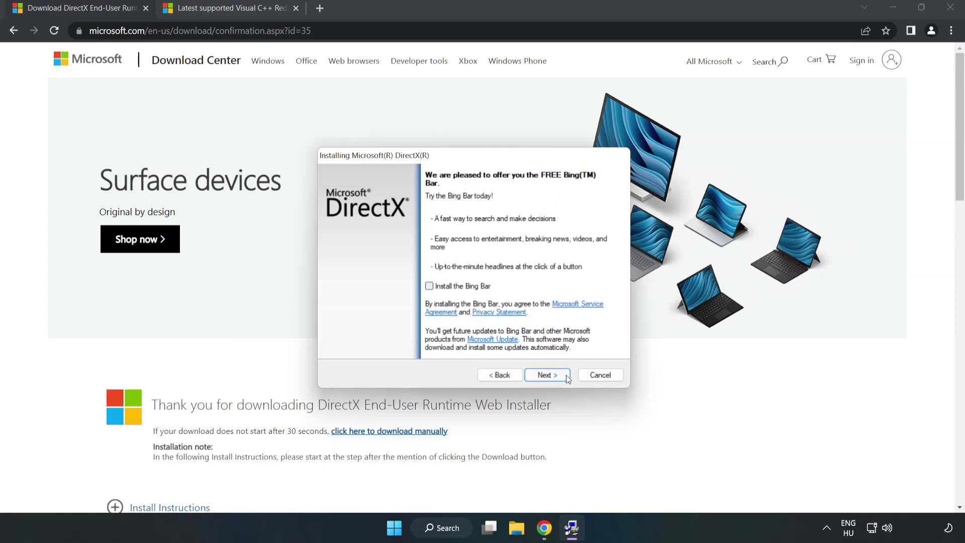
click(547, 375)
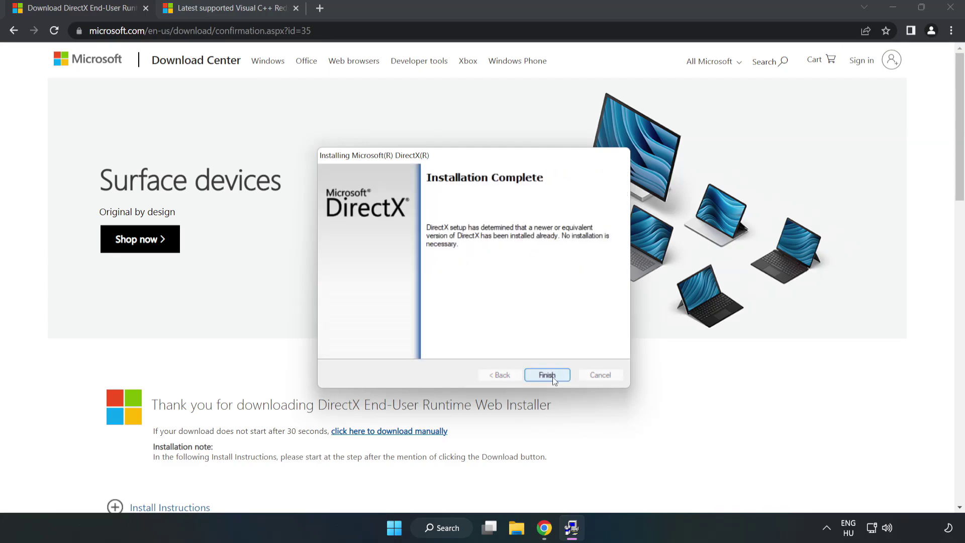
click(547, 375)
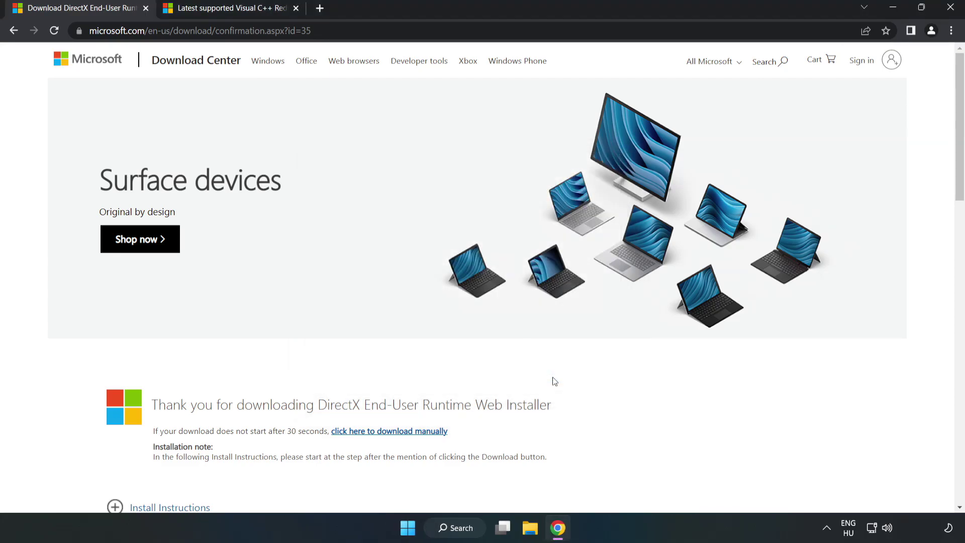
Step: Close the DirectX download tab and find the Visual Studio 2015, 2017, 2019, and 2022 section
click(145, 8)
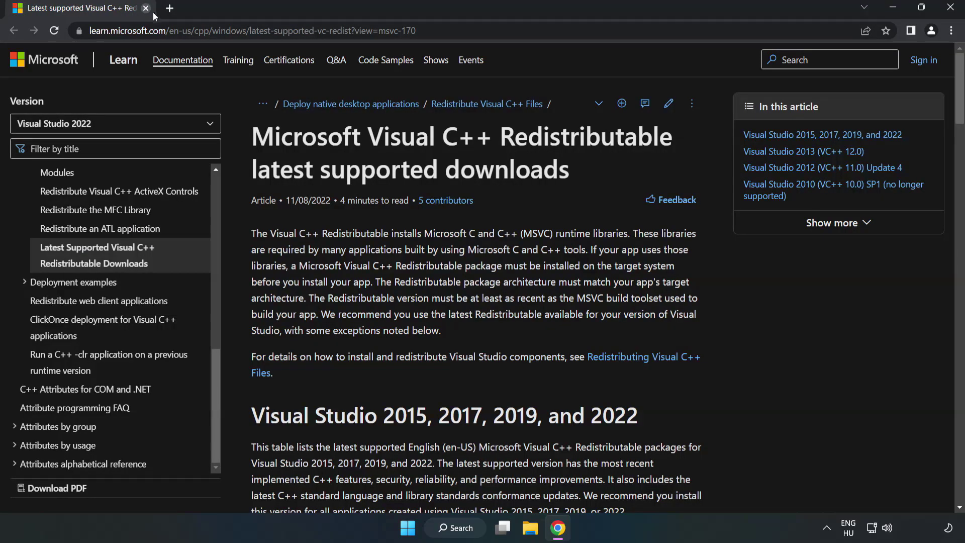
click(469, 30)
click(496, 32)
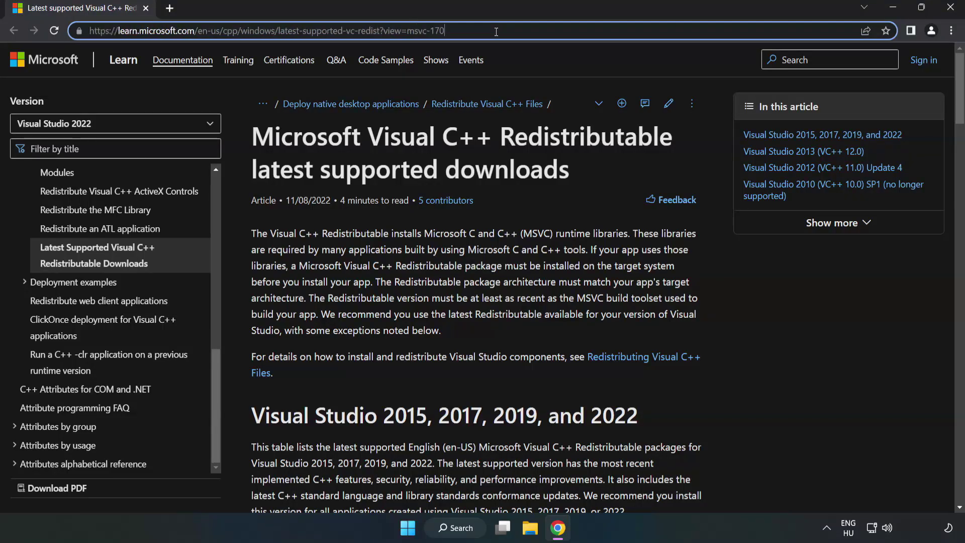
click(386, 180)
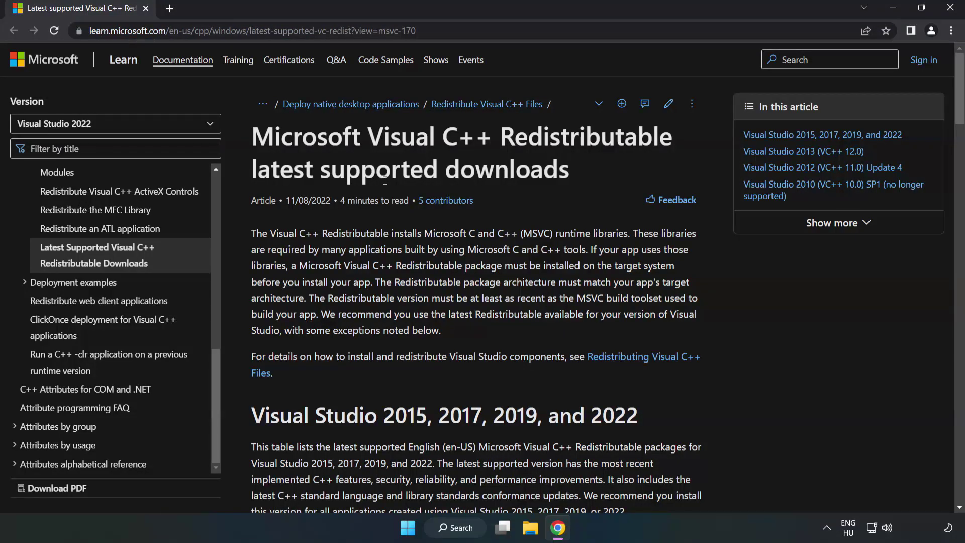
scroll(386, 184, down, 6)
scroll(387, 186, down, 2)
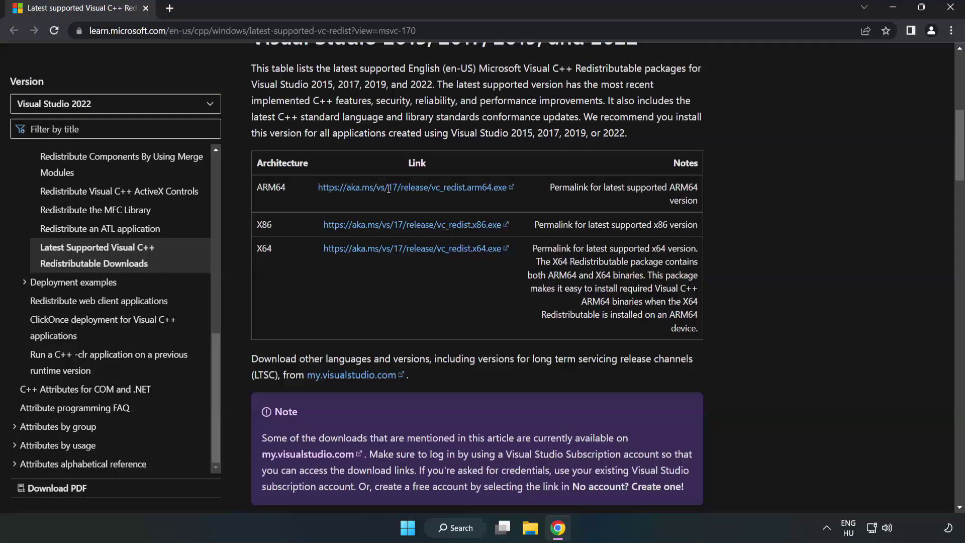
scroll(352, 189, up, 2)
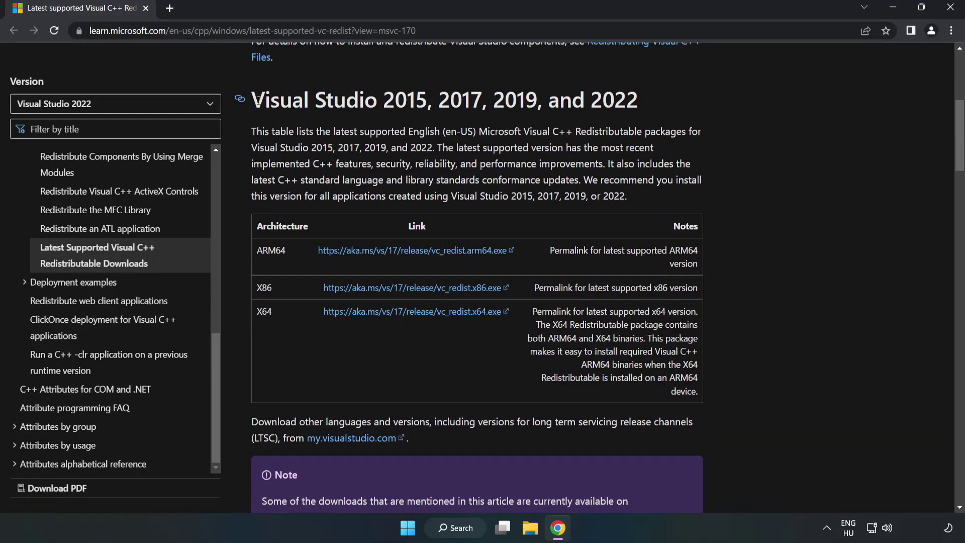
drag(258, 99, 639, 101)
click(496, 182)
Step: Download the ARM64, x86 and x64 vc_redist installers from the Visual Studio 2015–2022 table
click(391, 251)
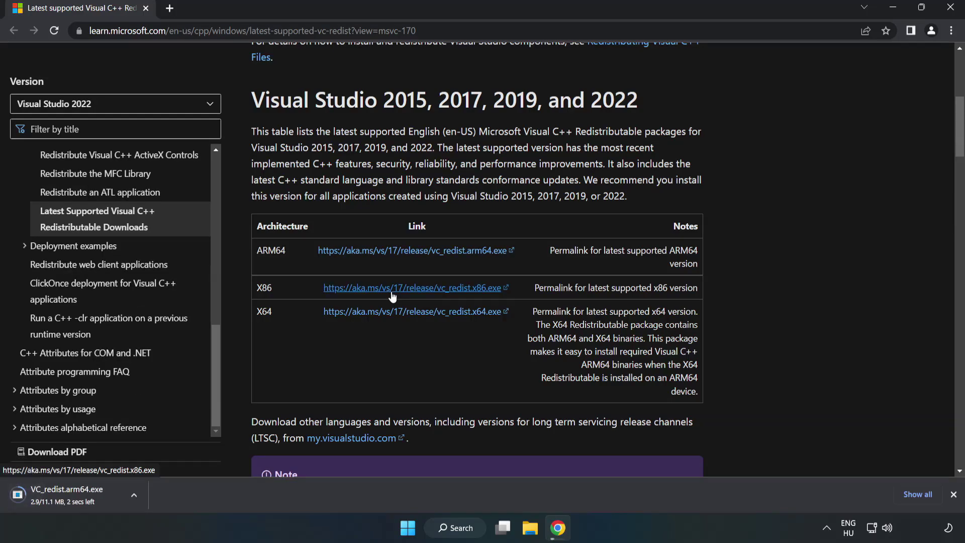
click(392, 297)
click(406, 314)
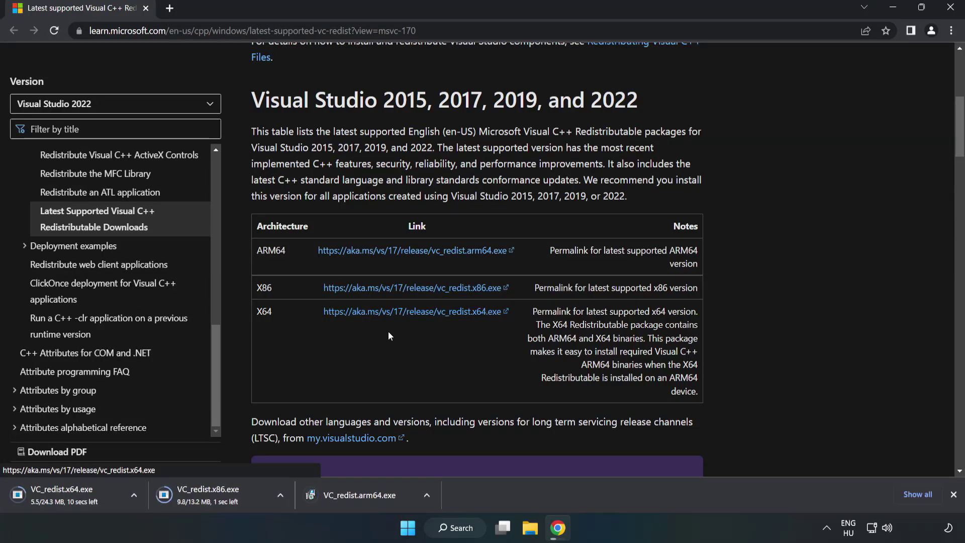
Step: Try installing VC_redist.arm64.exe, dismiss its unsupported-processor failure, then launch VC_redist.x86.exe
click(368, 496)
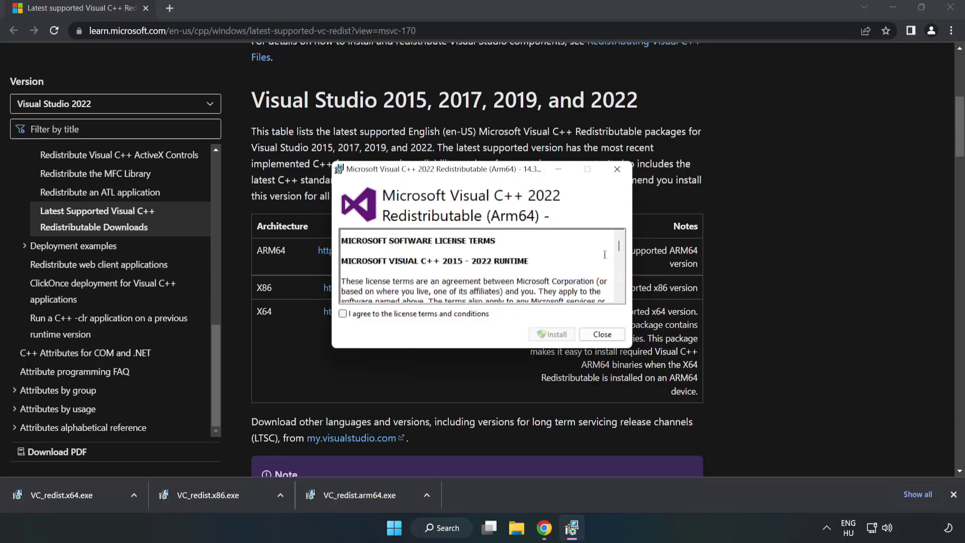
drag(618, 245, 620, 296)
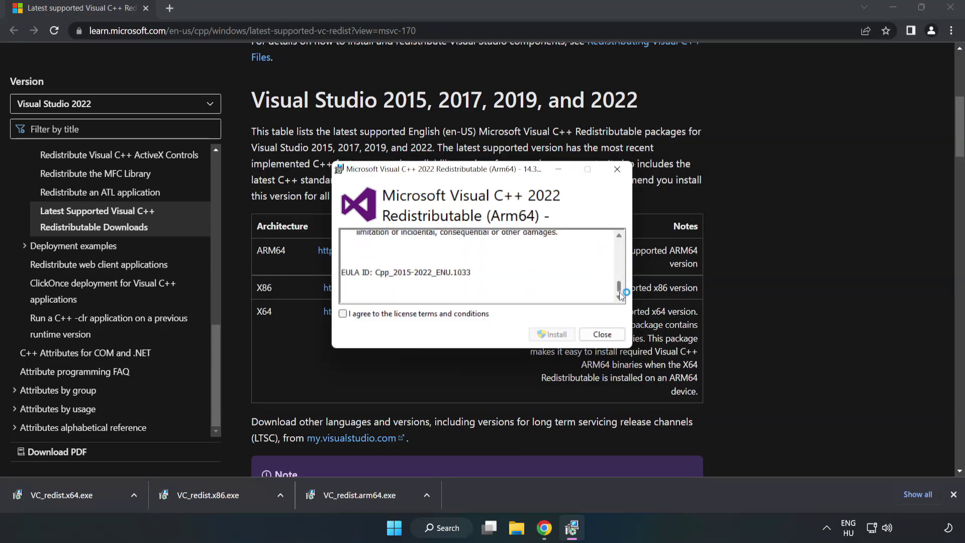
click(342, 314)
click(553, 334)
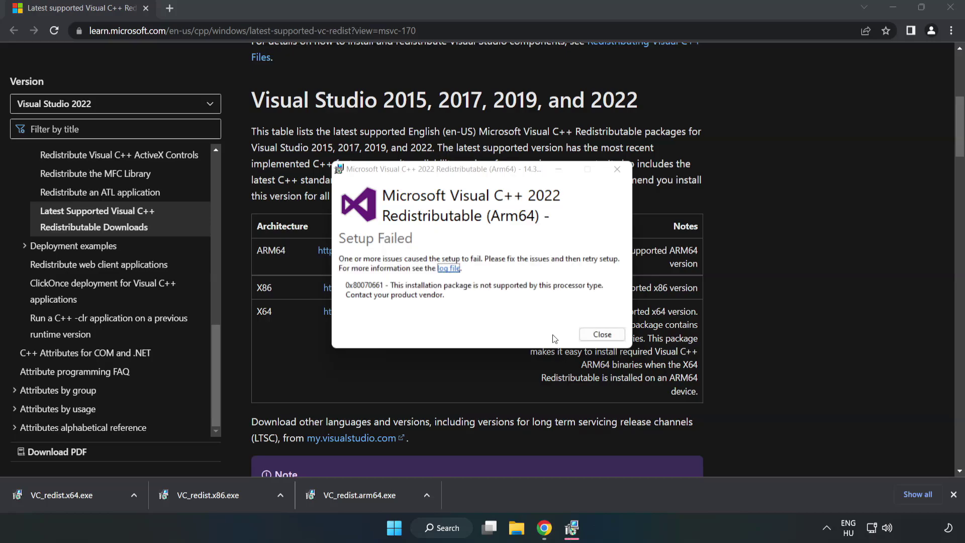
click(601, 335)
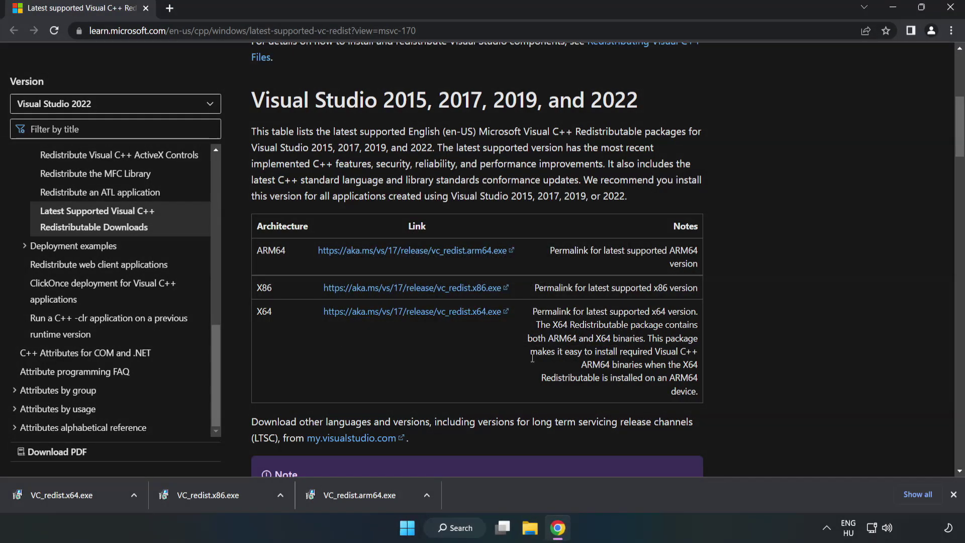
click(230, 495)
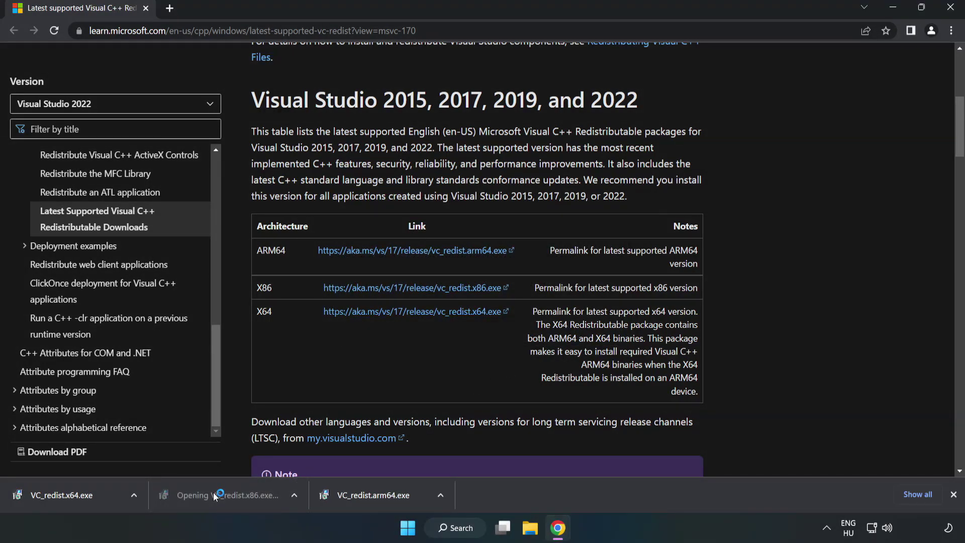
Step: Accept the license and install Visual C++ 2015-2022 Redistributable (x86) 14.34.31931, then close setup
drag(619, 246, 620, 300)
click(343, 314)
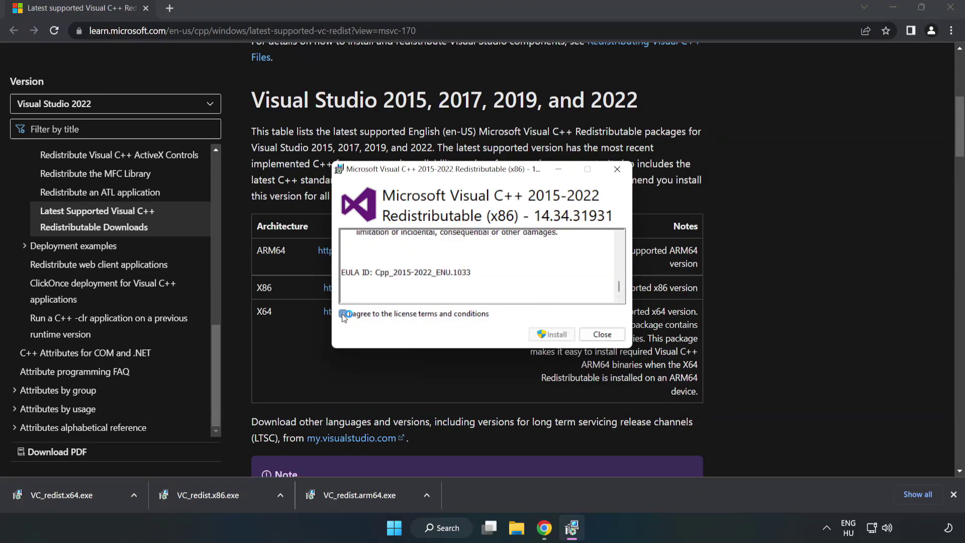
click(548, 335)
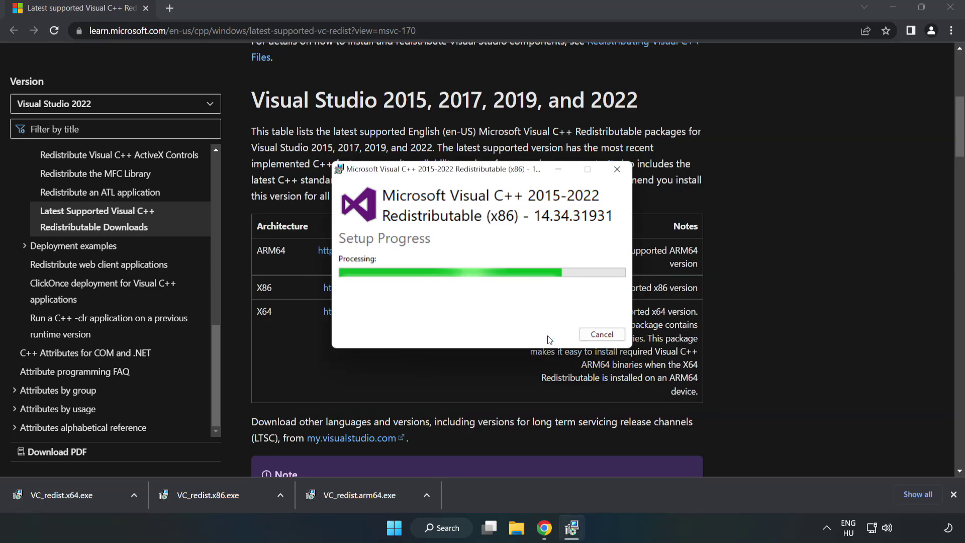
click(602, 335)
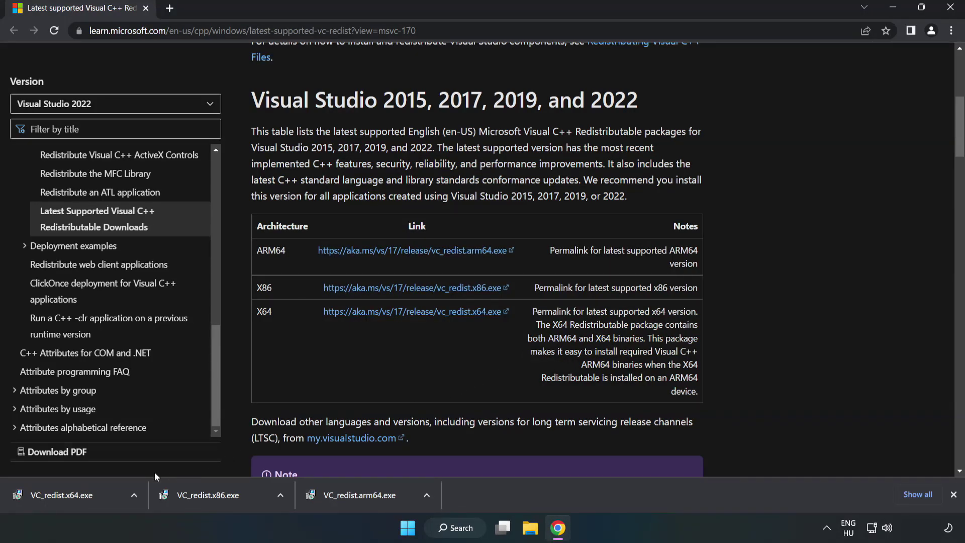
Step: Install VC_redist.x64.exe after accepting its license, then close setup and Chrome
click(52, 492)
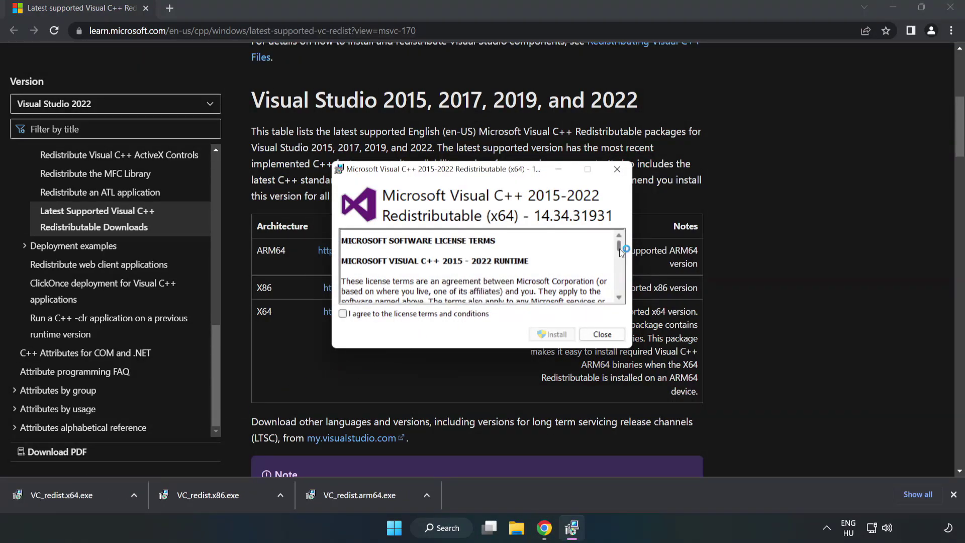
scroll(477, 324, down, 15)
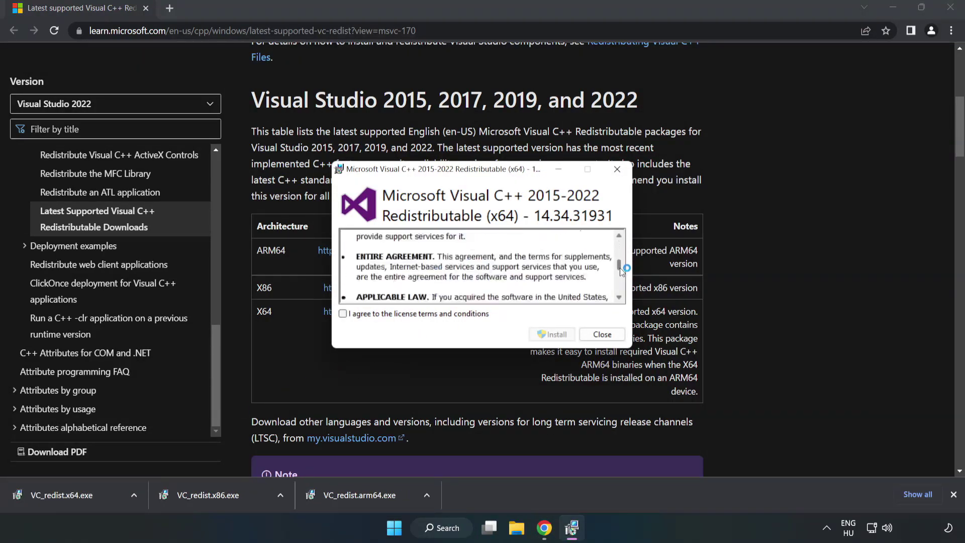
click(342, 314)
click(547, 334)
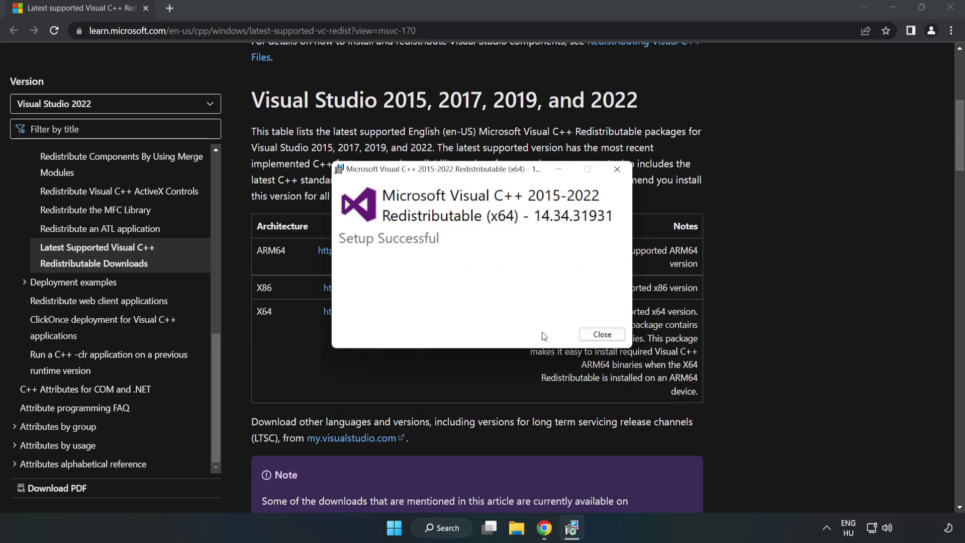
click(605, 336)
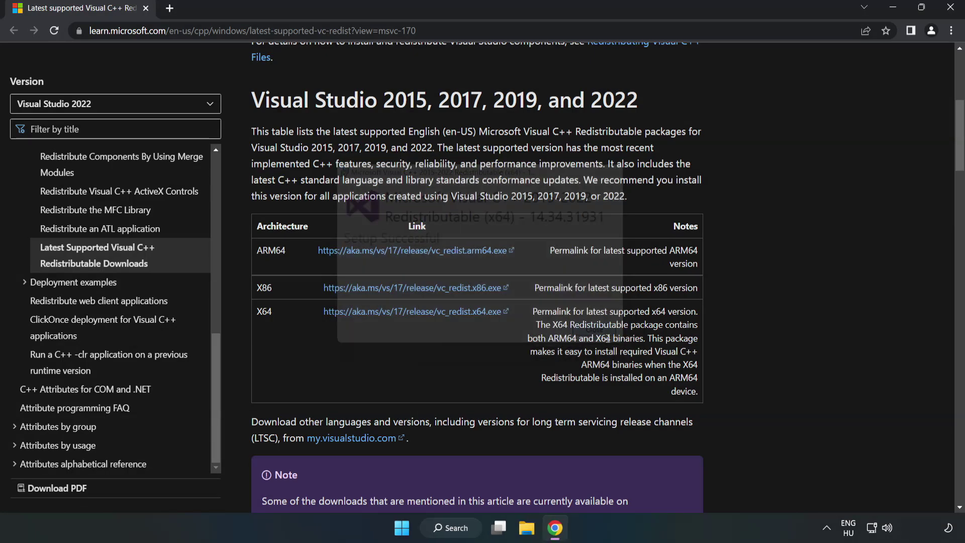
click(953, 12)
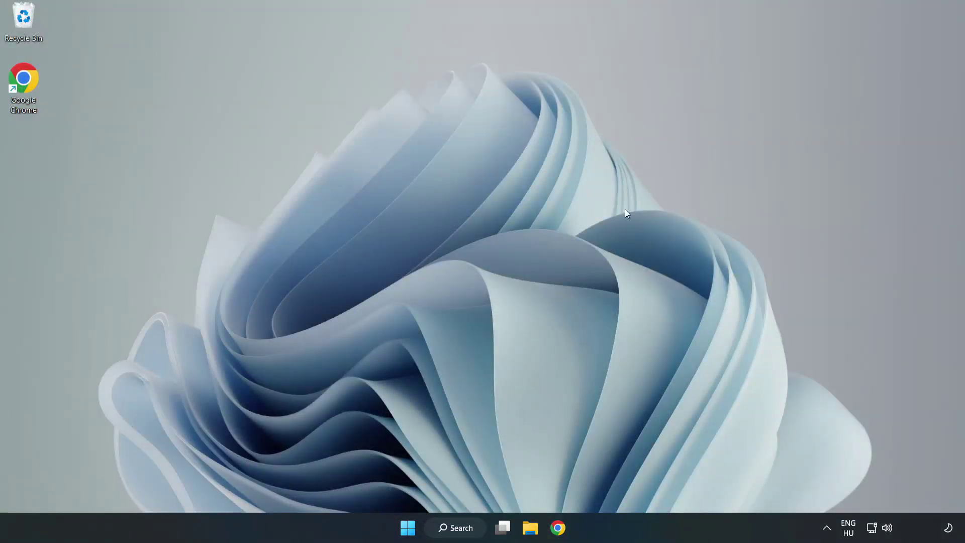
Step: Search for cmd and run Command Prompt as administrator, centering its window
click(468, 529)
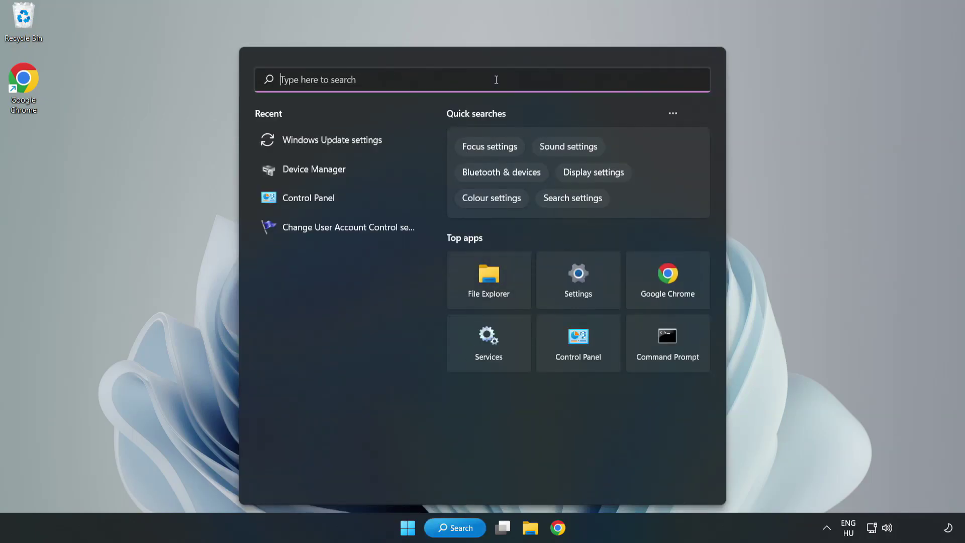
text(cmd)
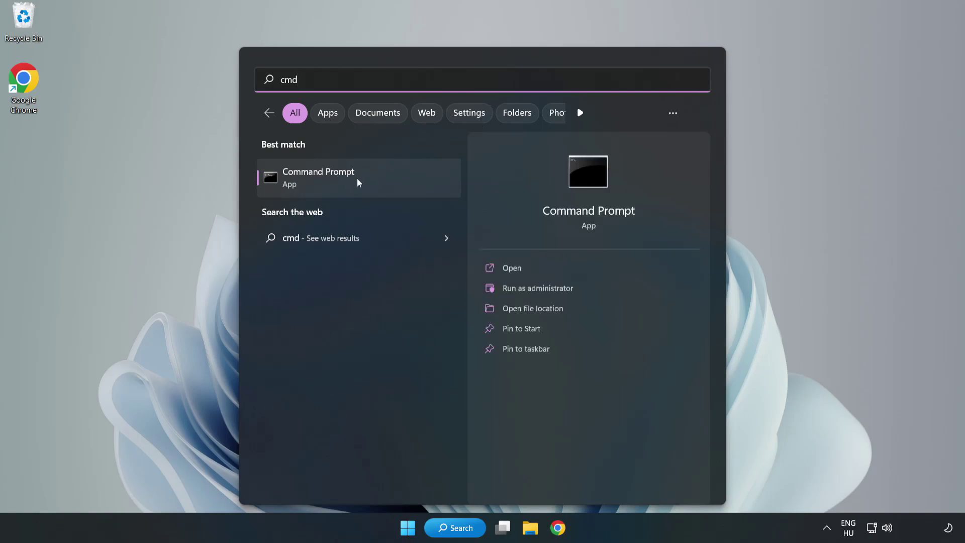
right_click(380, 182)
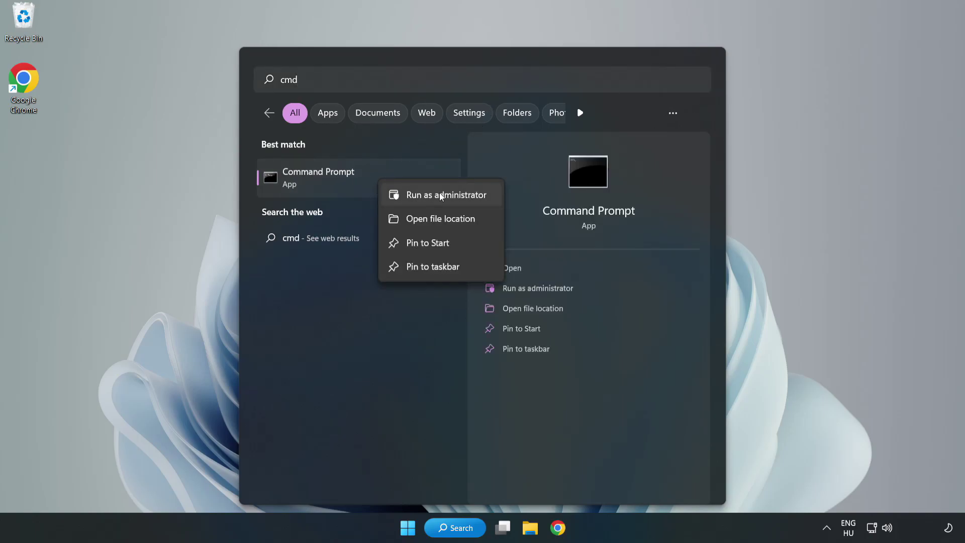
click(419, 198)
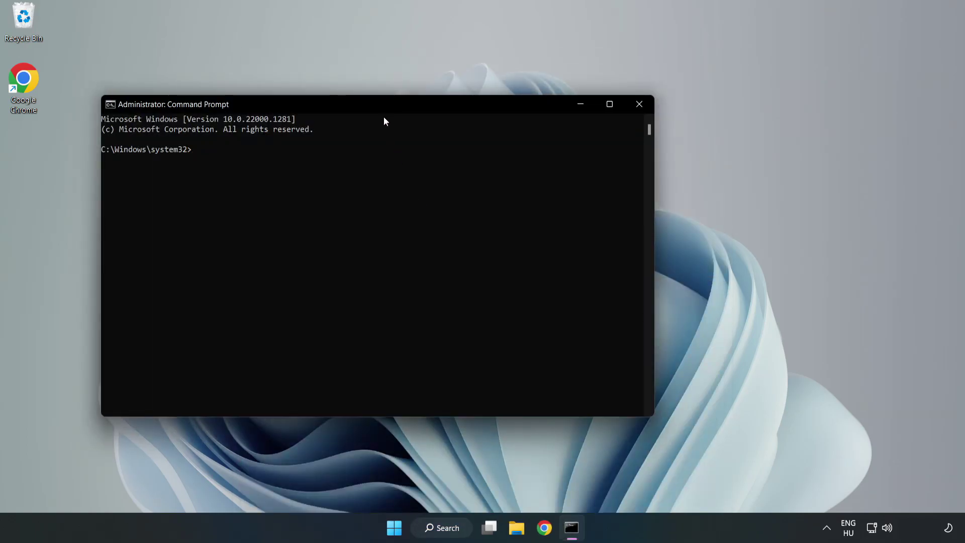
drag(386, 108, 492, 113)
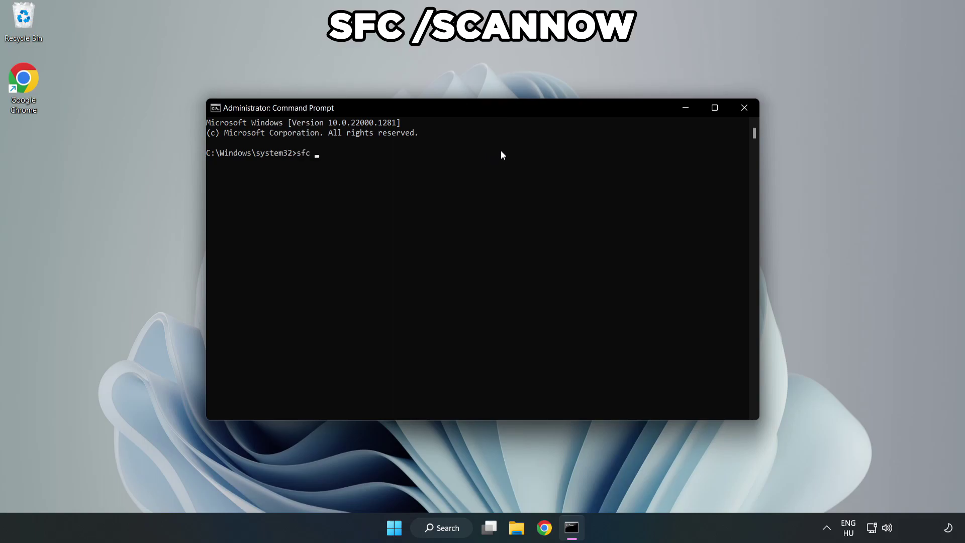
Step: Run sfc /scannow until it reports no integrity violations, then close Command Prompt
text(sfc /scannow)
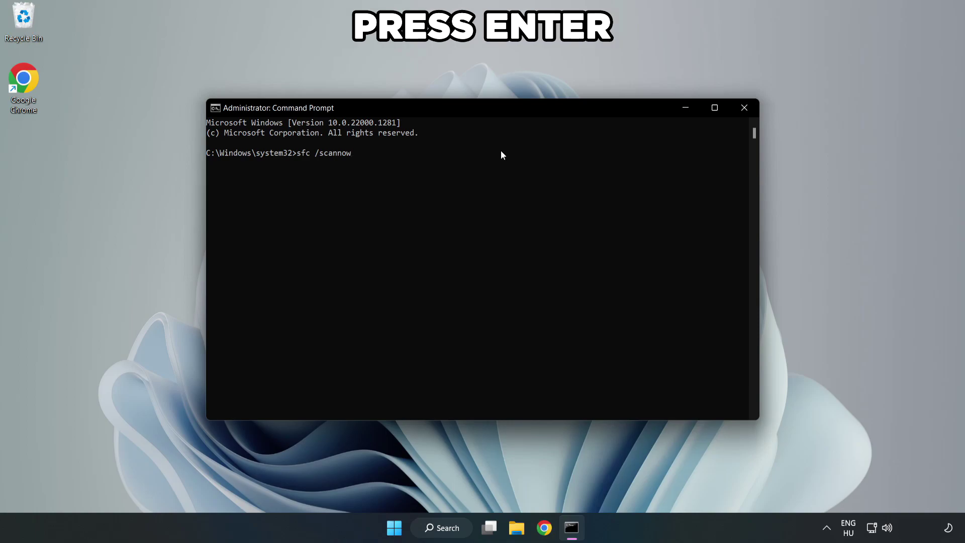
key(Return)
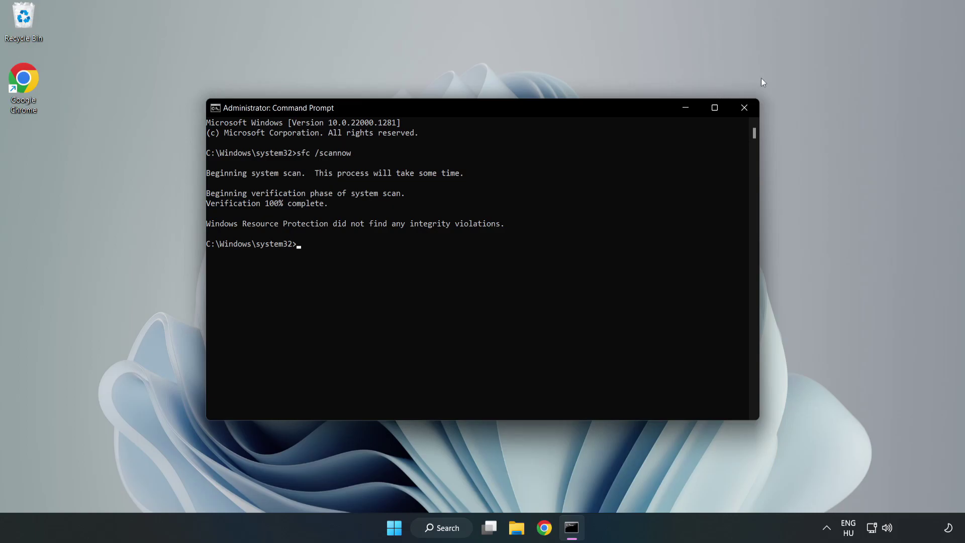
click(744, 109)
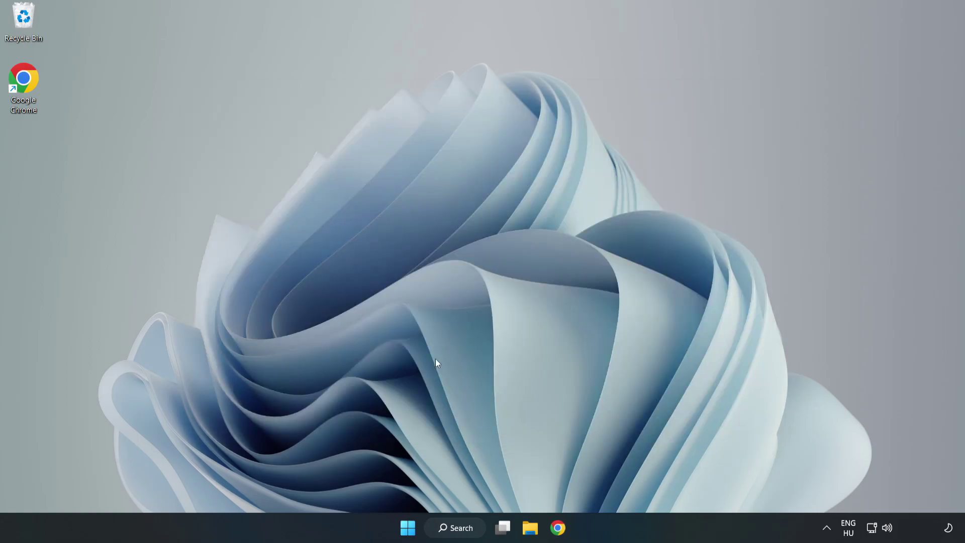
Step: Open the Start menu's power options showing Sleep, Shut down and Restart
click(408, 528)
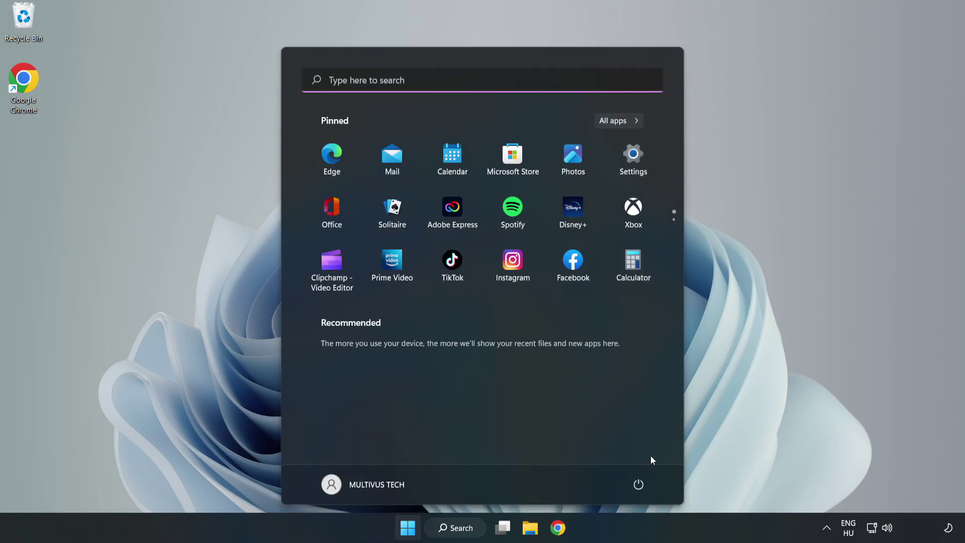
click(640, 484)
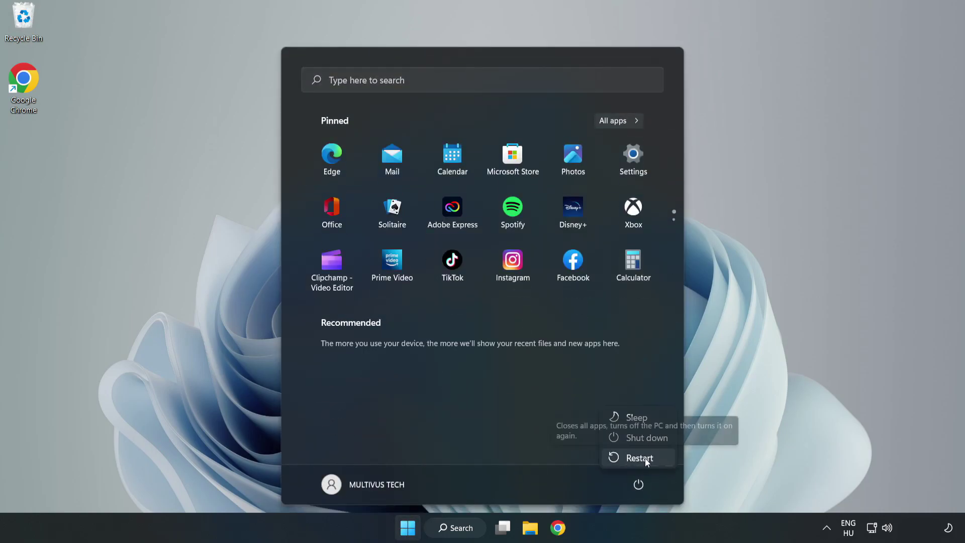